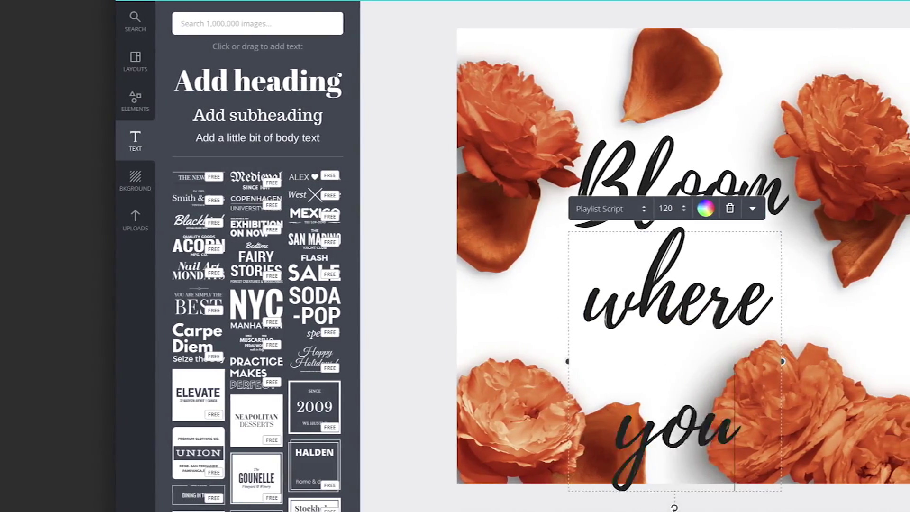
Step: Finish the lower text with "are planted" and change the whole phrase to a bold uppercase sans-serif font
{"action": "type", "text": "are planted"}
{"action": "key", "text": "ctrl+a"}
{"action": "left_click", "coordinate": [610, 209]}
{"action": "left_click", "coordinate": [684, 203]}
{"action": "left_click", "coordinate": [692, 126]}
{"action": "left_click", "coordinate": [692, 153]}
{"action": "left_click", "coordinate": [608, 126]}
{"action": "left_click", "coordinate": [621, 391]}
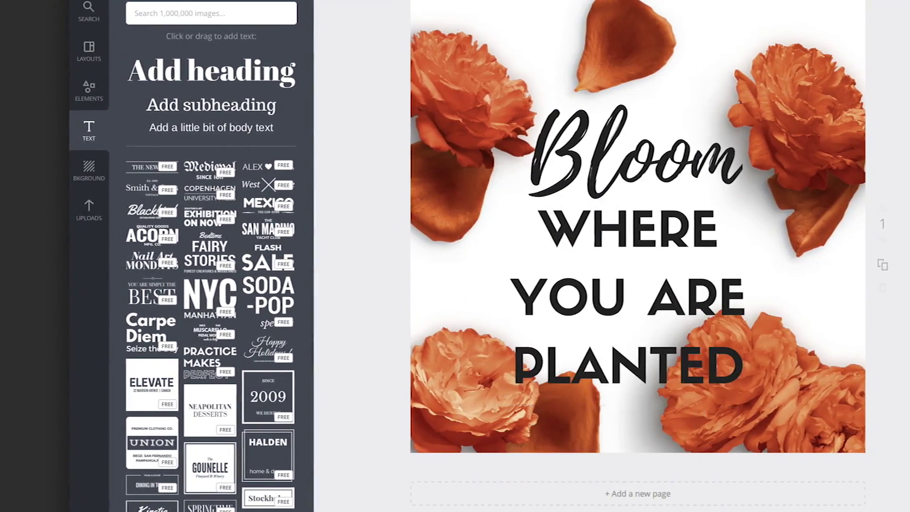
Step: Reposition "Bloom", group it with the phrase below, then shrink the group slightly and centre it on the page
{"action": "scroll", "coordinate": [774, 260], "scroll_direction": "up", "scroll_amount": 1}
{"action": "left_click_drag", "start_coordinate": [636, 166], "coordinate": [643, 159]}
{"action": "left_click", "coordinate": [619, 237], "text": "shift"}
{"action": "key", "text": "ctrl+g"}
{"action": "left_click_drag", "start_coordinate": [618, 237], "coordinate": [615, 229]}
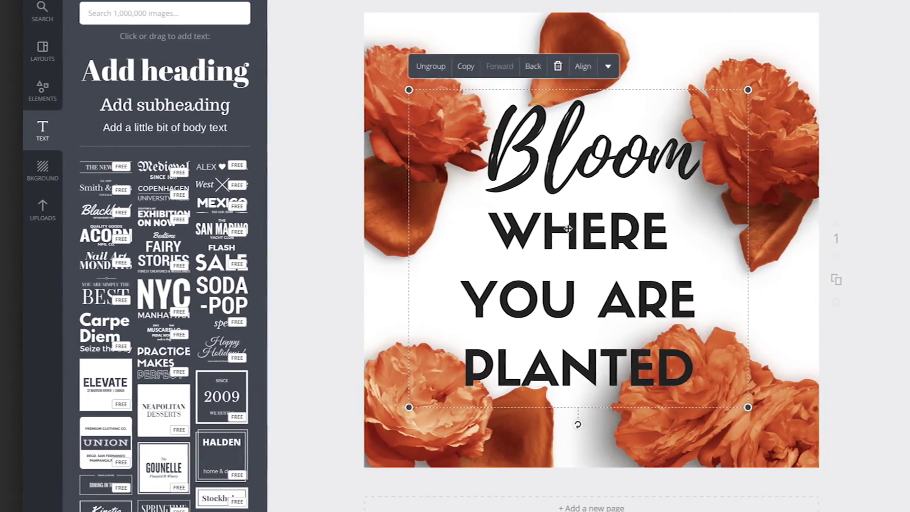
{"action": "left_click_drag", "start_coordinate": [748, 407], "coordinate": [725, 385]}
{"action": "left_click_drag", "start_coordinate": [609, 291], "coordinate": [624, 306]}
Step: Shift the four corner flower images inward so they frame and partly overlap the quote
{"action": "left_click_drag", "start_coordinate": [704, 397], "coordinate": [719, 413]}
{"action": "left_click_drag", "start_coordinate": [422, 403], "coordinate": [428, 391]}
{"action": "left_click_drag", "start_coordinate": [422, 110], "coordinate": [442, 126]}
{"action": "left_click_drag", "start_coordinate": [747, 128], "coordinate": [721, 131]}
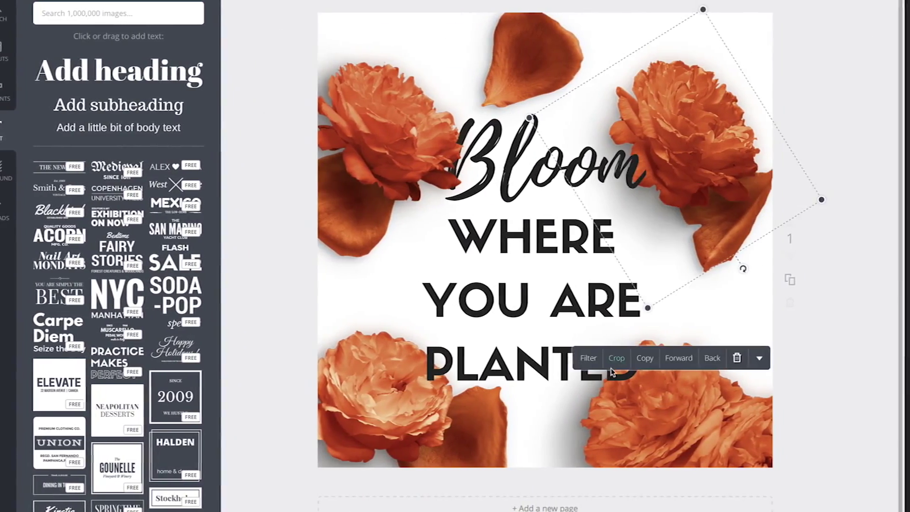
{"action": "left_click_drag", "start_coordinate": [369, 398], "coordinate": [361, 320]}
{"action": "left_click_drag", "start_coordinate": [673, 413], "coordinate": [673, 363]}
{"action": "left_click_drag", "start_coordinate": [683, 133], "coordinate": [689, 118]}
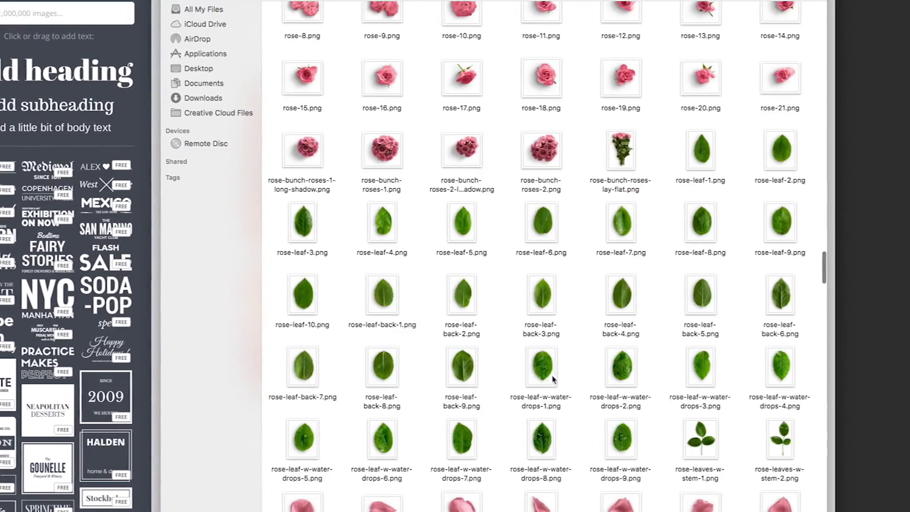
{"action": "left_click", "coordinate": [533, 223]}
{"action": "left_click", "coordinate": [609, 224], "text": "shift"}
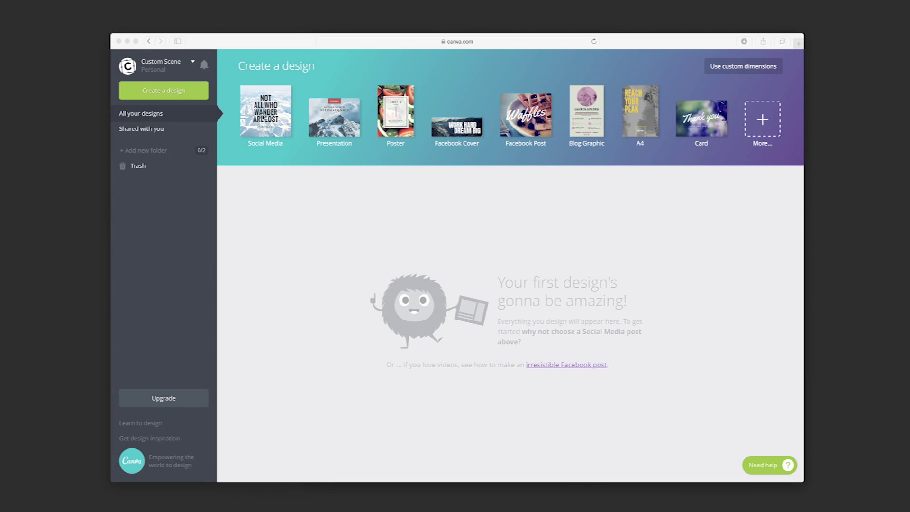
Step: Create a blank Social Media design shown at 100% and switch to the items folder in Finder
{"action": "left_click", "coordinate": [270, 155]}
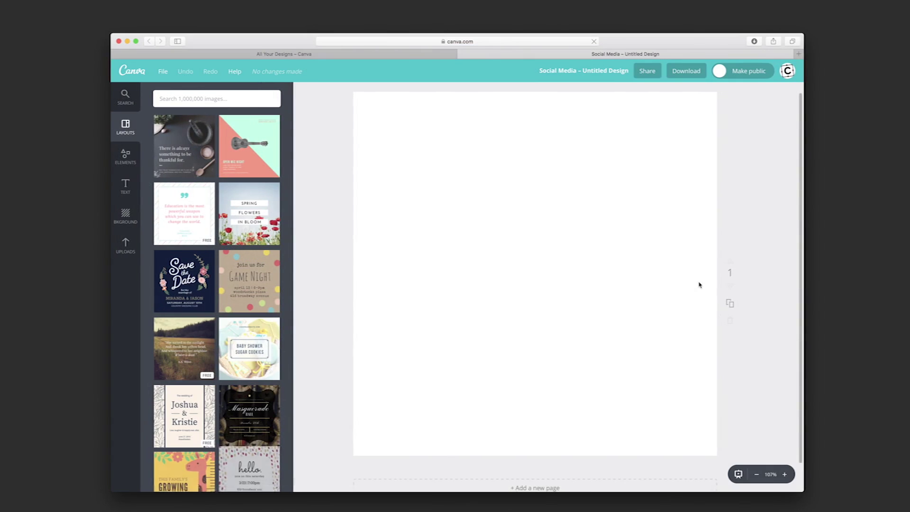
{"action": "left_click", "coordinate": [756, 475]}
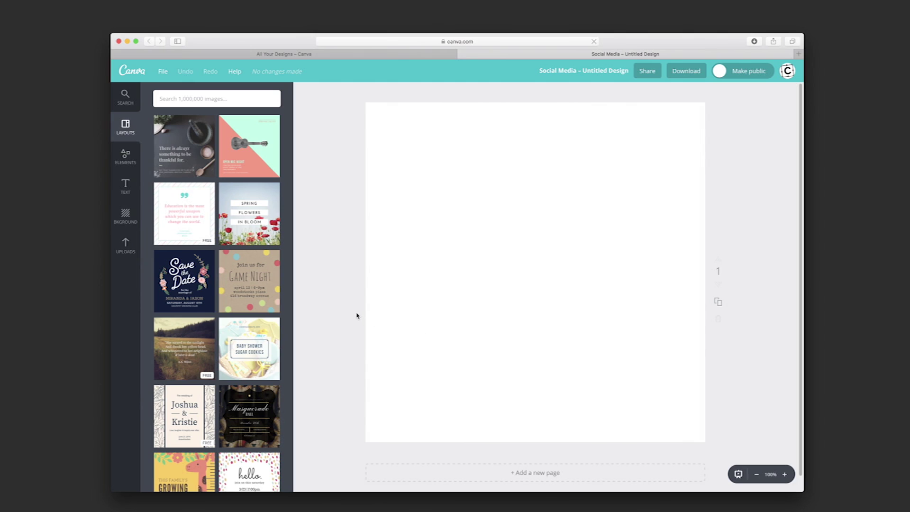
{"action": "left_click", "coordinate": [34, 104]}
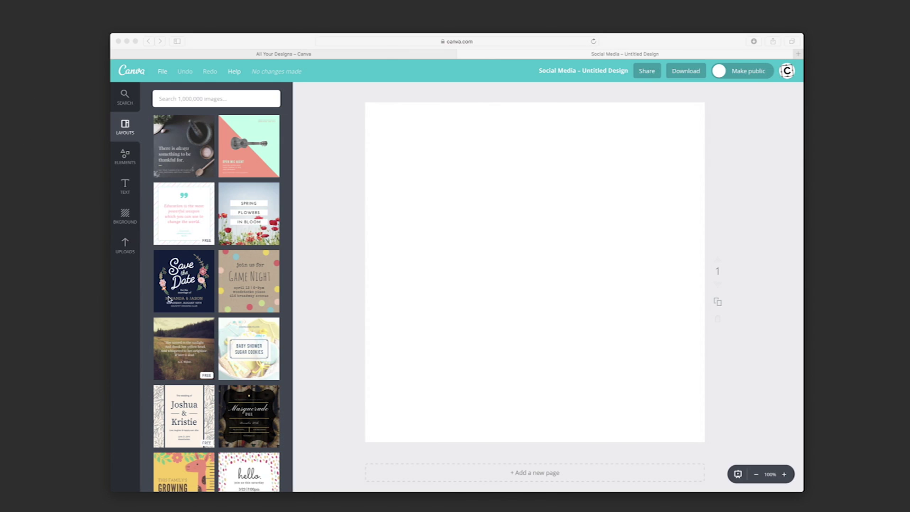
{"action": "key", "text": "super+Tab"}
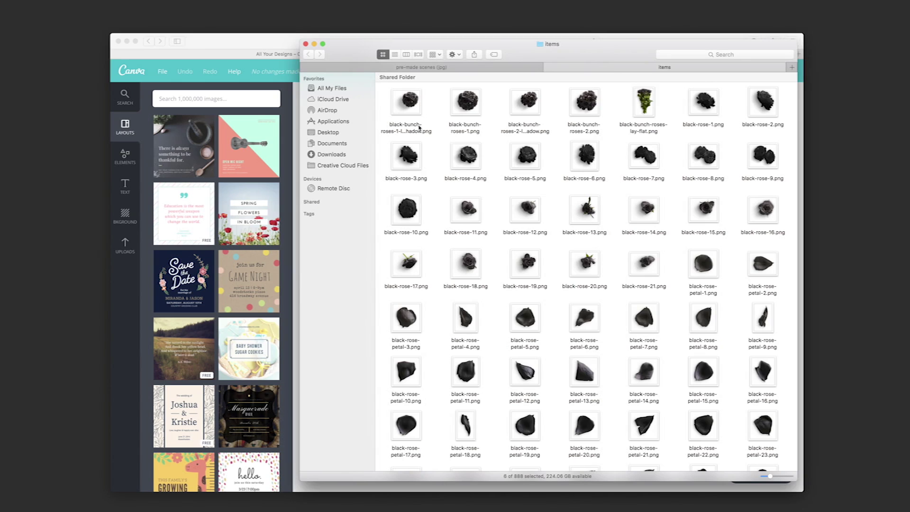
{"action": "left_click", "coordinate": [401, 105]}
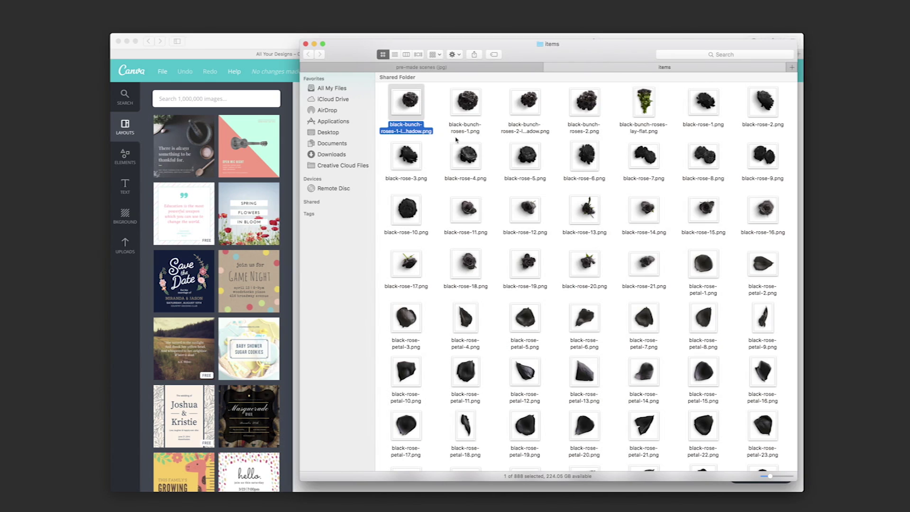
{"action": "key", "text": "super+a"}
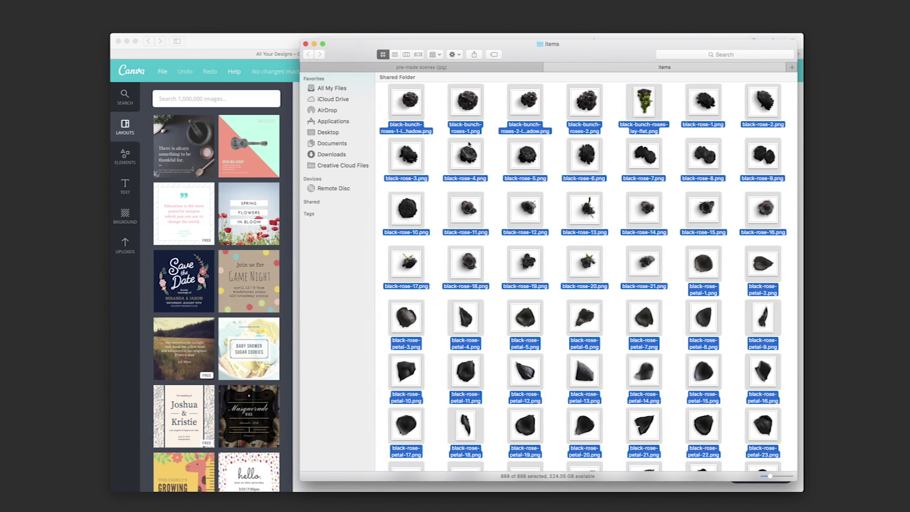
{"action": "mouse_move", "coordinate": [402, 105]}
{"action": "left_mouse_down"}
{"action": "mouse_move", "coordinate": [433, 117]}
{"action": "mouse_move", "coordinate": [315, 193]}
{"action": "mouse_move", "coordinate": [261, 183]}
{"action": "mouse_move", "coordinate": [300, 183]}
{"action": "mouse_move", "coordinate": [250, 187]}
{"action": "mouse_move", "coordinate": [386, 137]}
{"action": "mouse_move", "coordinate": [398, 95]}
{"action": "left_mouse_up"}
{"action": "left_click", "coordinate": [384, 104]}
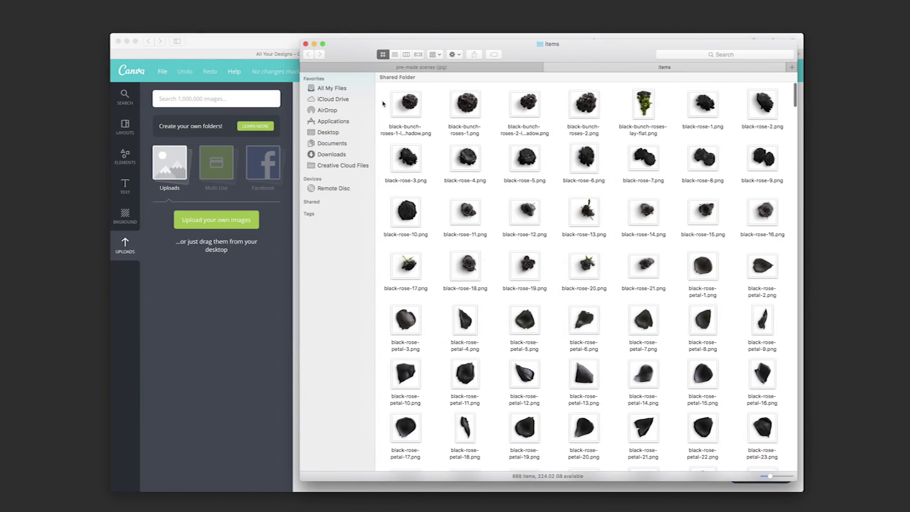
Step: Upload orange-rose-4.png from the items folder to Canva and place it in the lower-left corner of the page
{"action": "scroll", "coordinate": [397, 133], "scroll_direction": "down", "scroll_amount": 20}
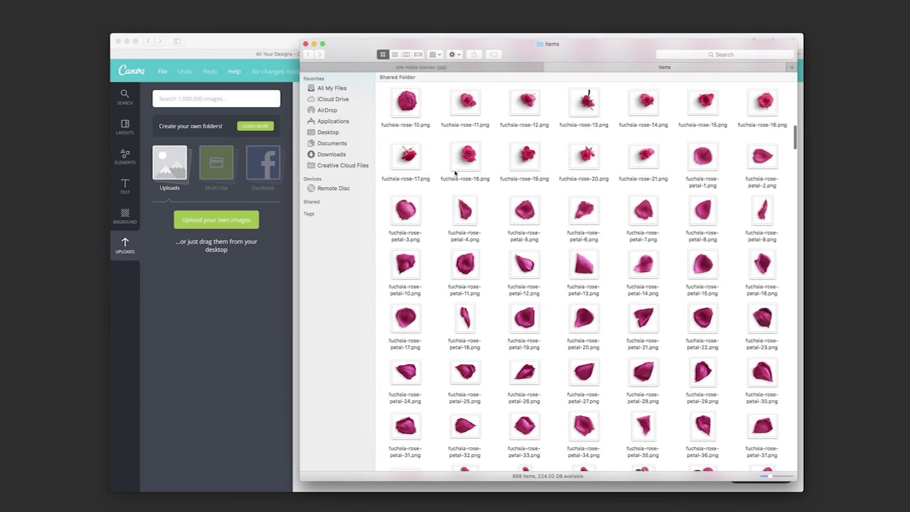
{"action": "scroll", "coordinate": [454, 173], "scroll_direction": "down", "scroll_amount": 20}
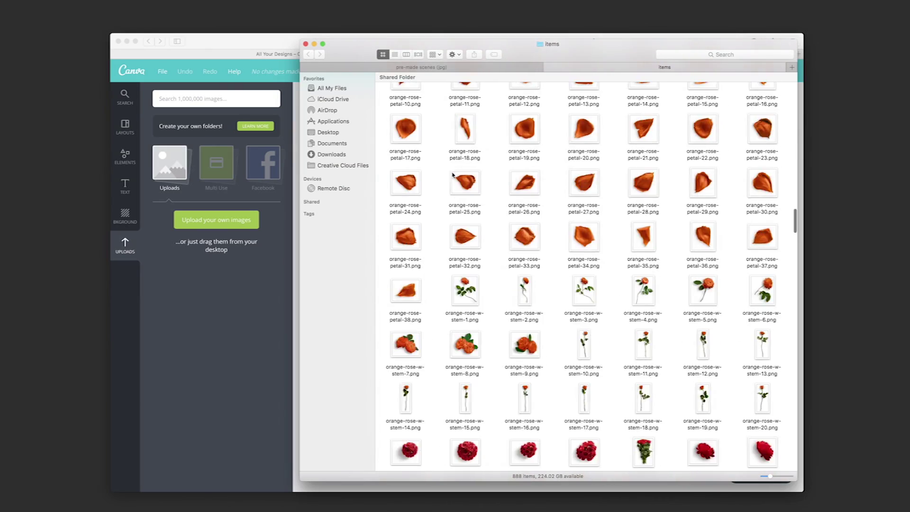
{"action": "scroll", "coordinate": [451, 178], "scroll_direction": "up", "scroll_amount": 10}
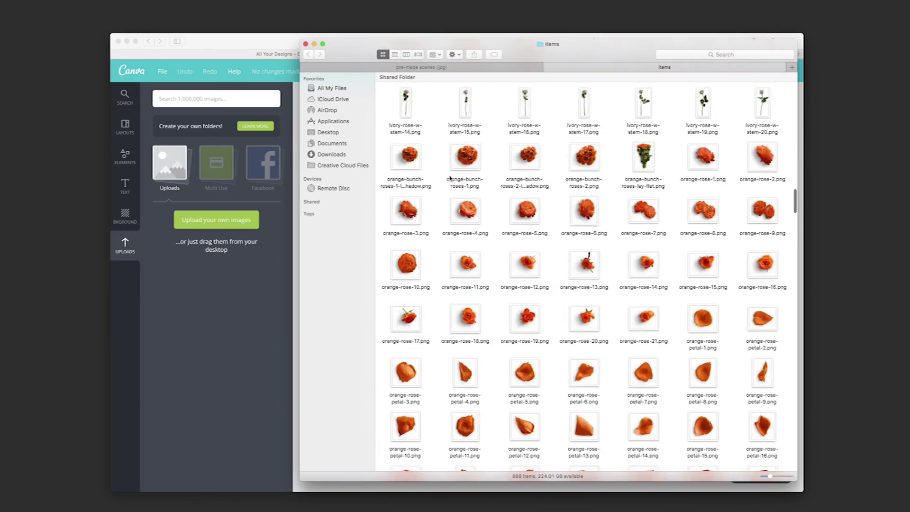
{"action": "left_click_drag", "start_coordinate": [479, 253], "coordinate": [238, 275]}
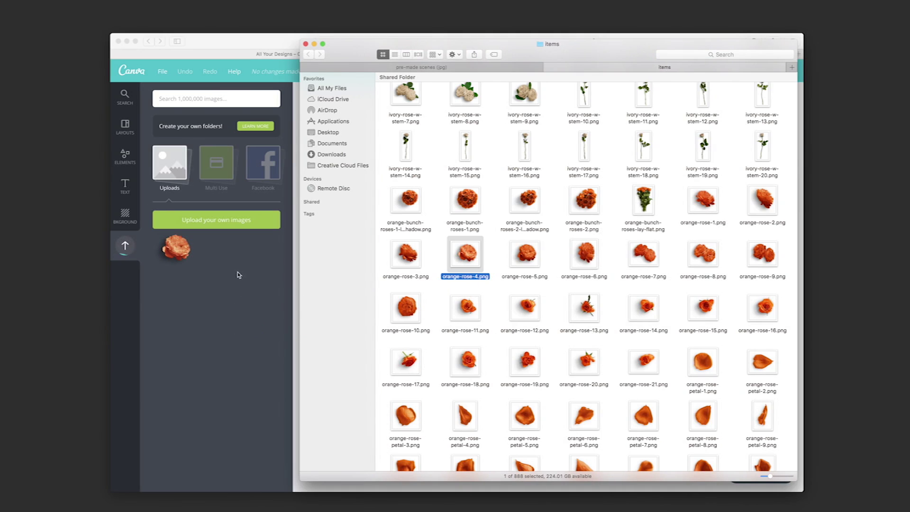
{"action": "left_click", "coordinate": [220, 299]}
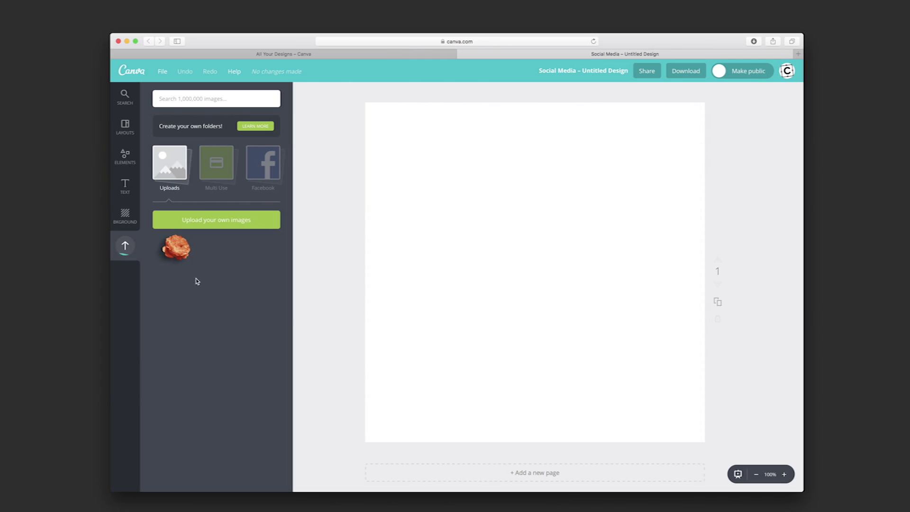
{"action": "left_click_drag", "start_coordinate": [177, 247], "coordinate": [437, 406]}
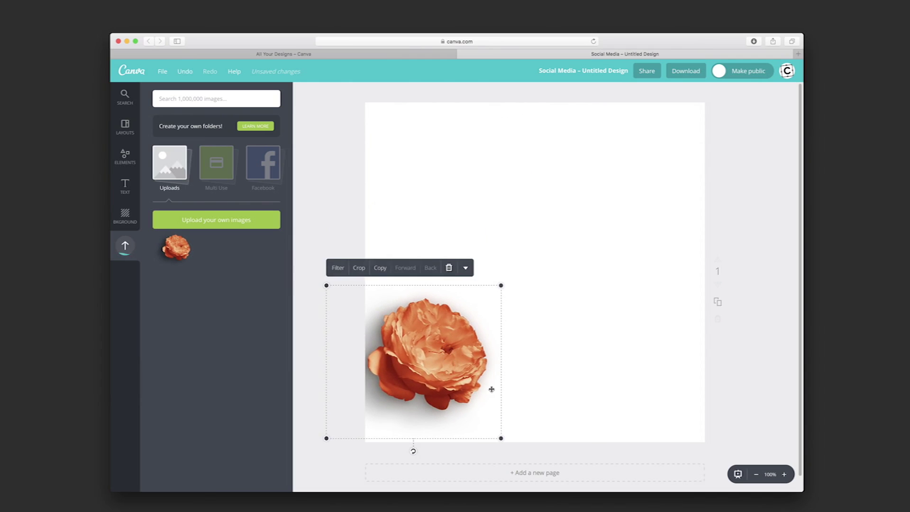
Step: Upload orange-rose-6.png, orange-rose-8.png and orange-rose-1.png from the items folder in Finder to Canva, and return to the design
{"action": "key", "text": "super+Tab"}
{"action": "left_click", "coordinate": [493, 274]}
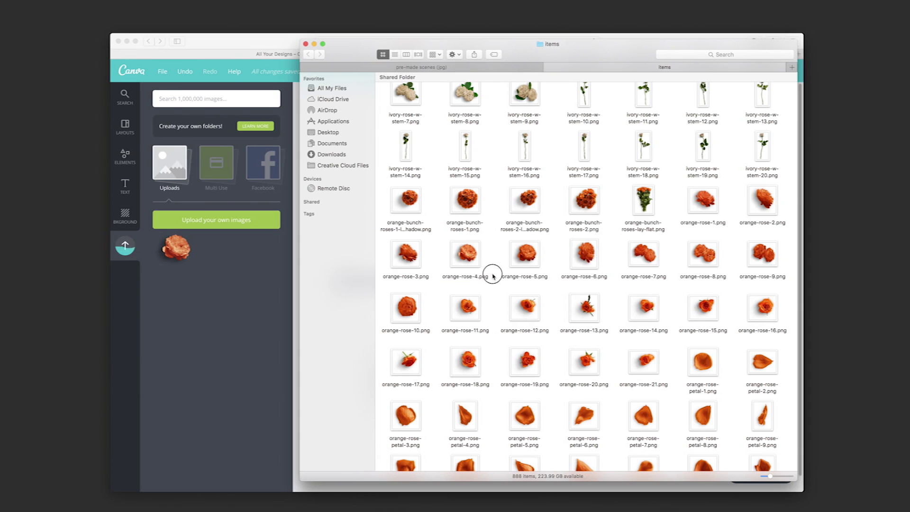
{"action": "left_click", "coordinate": [587, 258]}
{"action": "left_click_drag", "start_coordinate": [587, 258], "coordinate": [220, 303]}
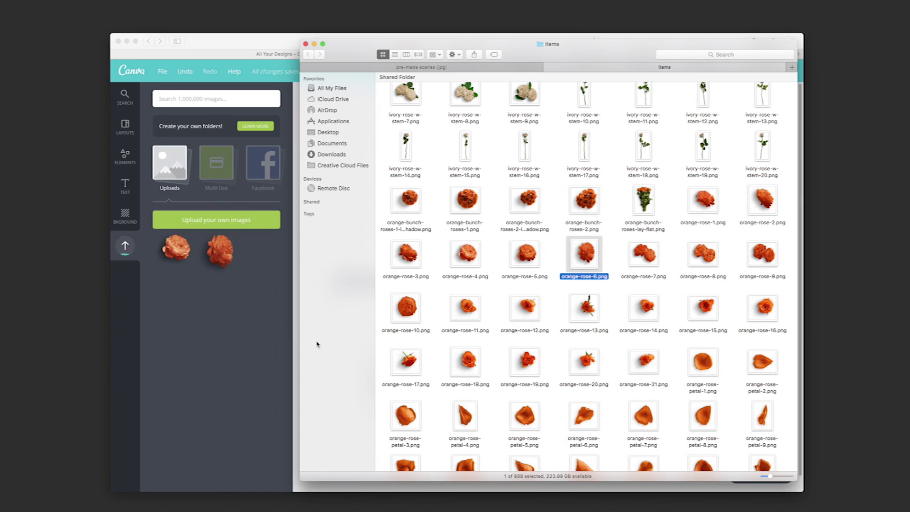
{"action": "left_click", "coordinate": [706, 256]}
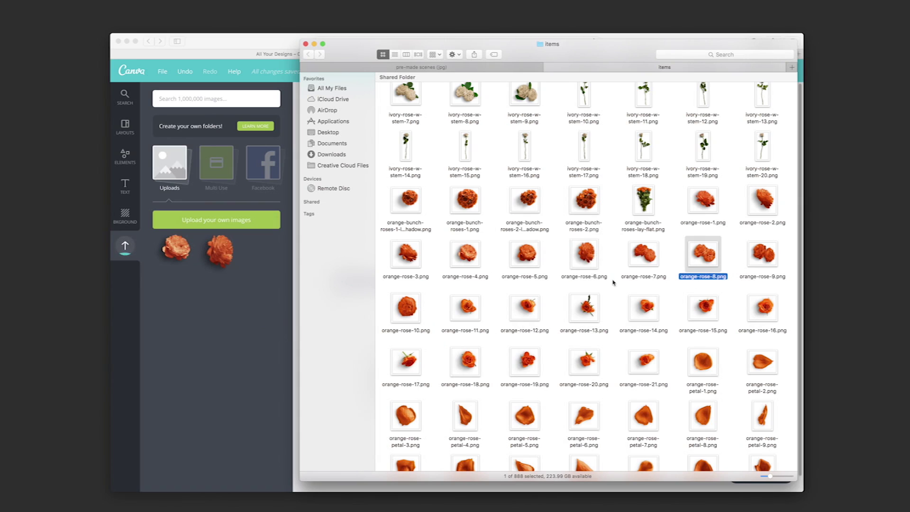
{"action": "left_click", "coordinate": [704, 199], "text": "super"}
{"action": "left_click_drag", "start_coordinate": [703, 199], "coordinate": [247, 321]}
{"action": "left_click", "coordinate": [258, 339]}
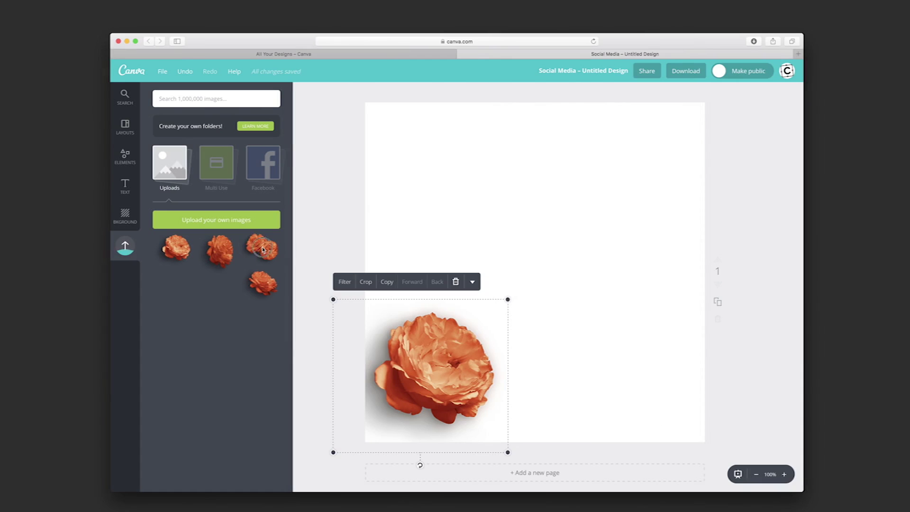
Step: Place the double rose at the page's lower right, orange-rose-1 at the upper left and orange-rose-6 at the upper right
{"action": "left_click_drag", "start_coordinate": [257, 251], "coordinate": [620, 368]}
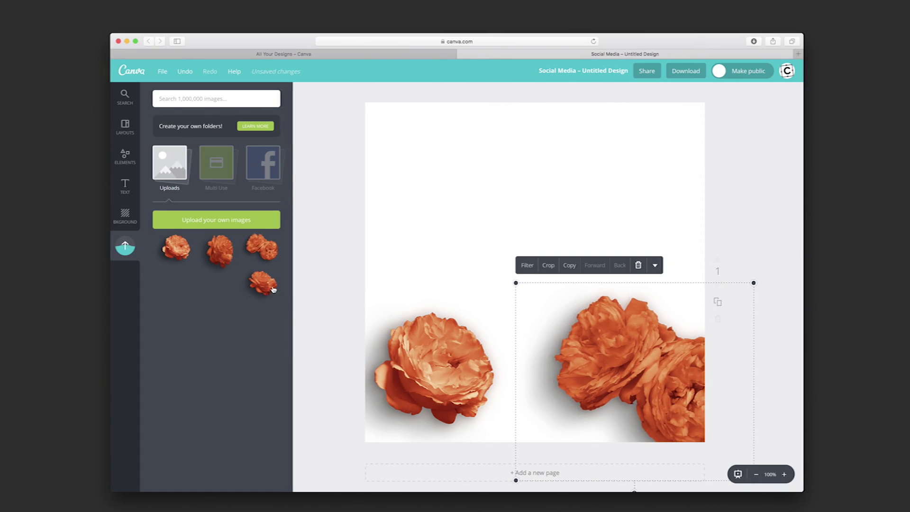
{"action": "left_click_drag", "start_coordinate": [263, 283], "coordinate": [385, 187]}
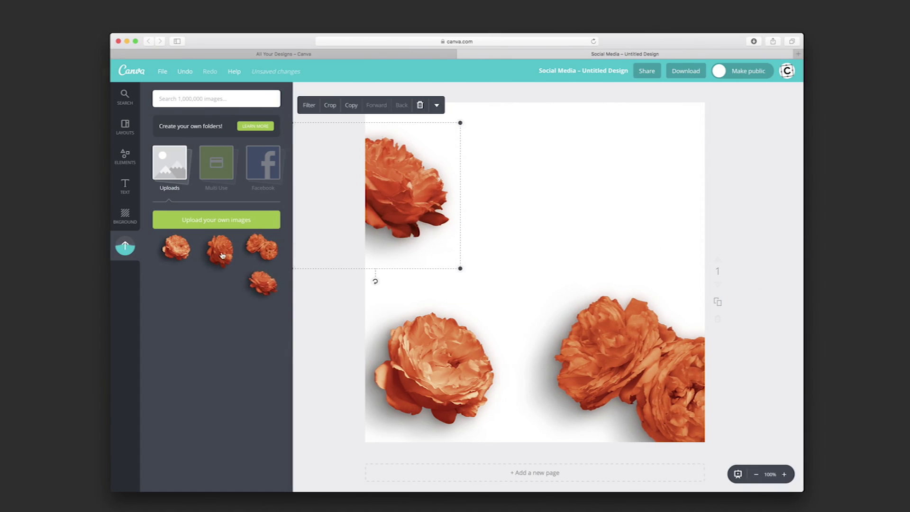
{"action": "left_click_drag", "start_coordinate": [218, 254], "coordinate": [637, 200]}
Step: Shrink the lower-left rose slightly, tilt it counterclockwise and move it closer to the page corner
{"action": "left_click_drag", "start_coordinate": [435, 374], "coordinate": [431, 355]}
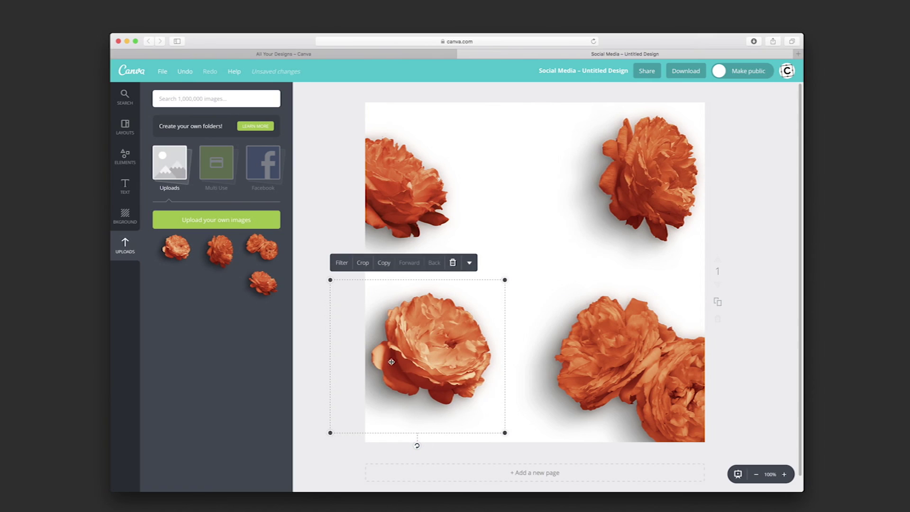
{"action": "mouse_move", "coordinate": [504, 435]}
{"action": "left_mouse_down"}
{"action": "mouse_move", "coordinate": [472, 412]}
{"action": "mouse_move", "coordinate": [503, 433]}
{"action": "left_mouse_up"}
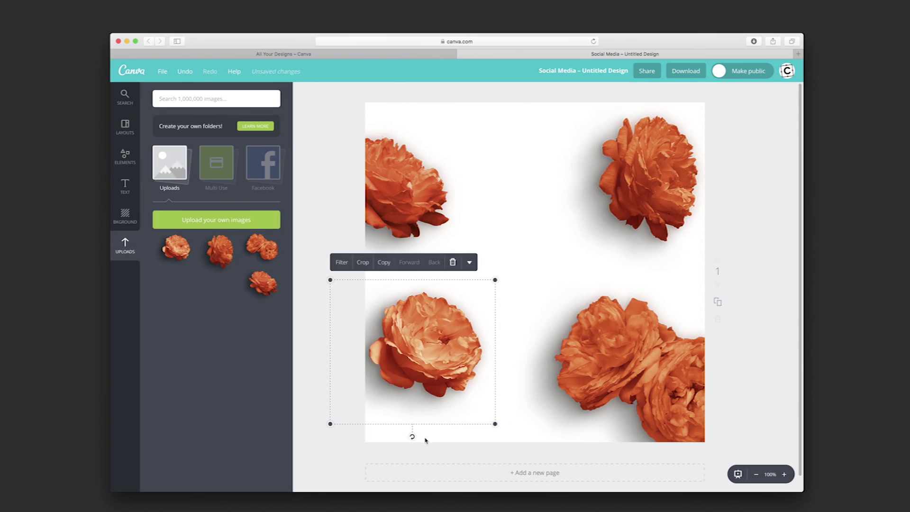
{"action": "left_click_drag", "start_coordinate": [417, 445], "coordinate": [440, 396]}
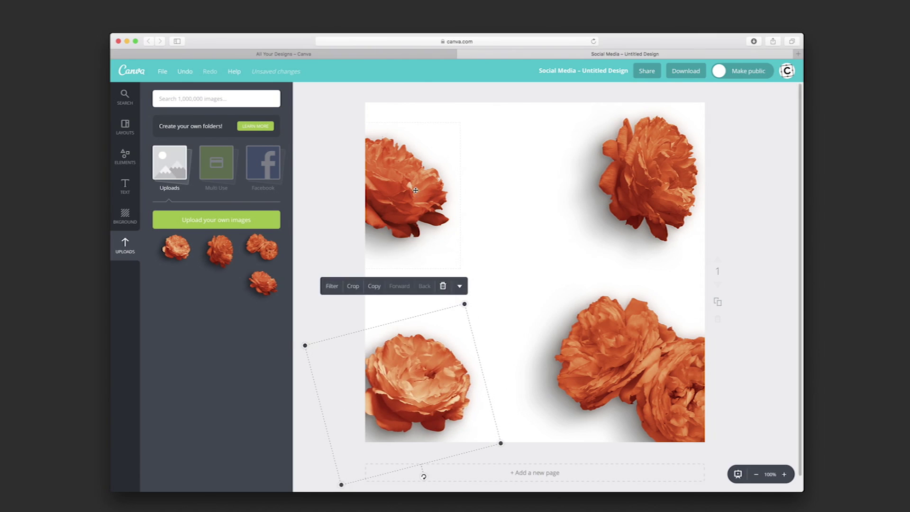
Step: Move the upper-left rose inward and rotate it slightly clockwise, and rotate and reposition the upper-right rose
{"action": "left_click_drag", "start_coordinate": [406, 206], "coordinate": [450, 206]}
{"action": "left_click_drag", "start_coordinate": [418, 282], "coordinate": [397, 277]}
{"action": "left_click_drag", "start_coordinate": [642, 235], "coordinate": [631, 239]}
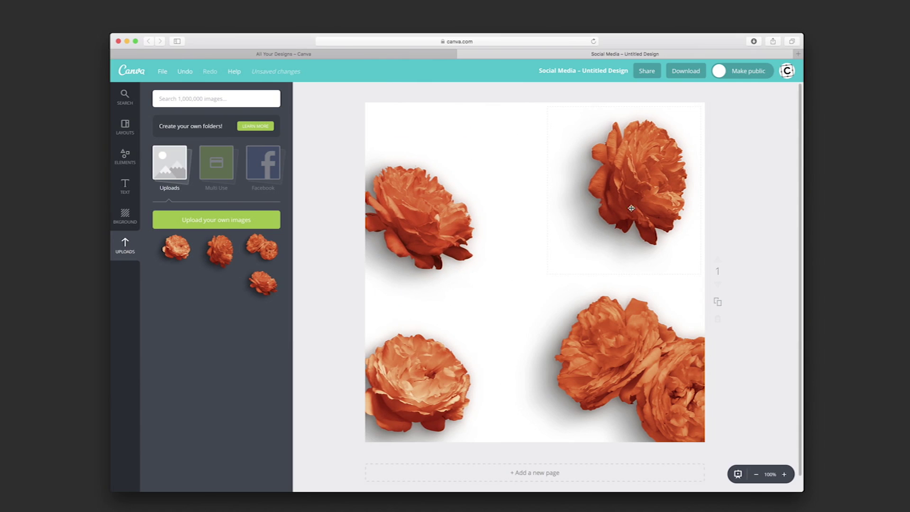
{"action": "left_click_drag", "start_coordinate": [632, 208], "coordinate": [631, 208]}
{"action": "left_click_drag", "start_coordinate": [624, 289], "coordinate": [715, 301]}
Step: Shift all four roses outward so that they bleed off the page edges and leave the centre open
{"action": "left_click_drag", "start_coordinate": [664, 371], "coordinate": [658, 411]}
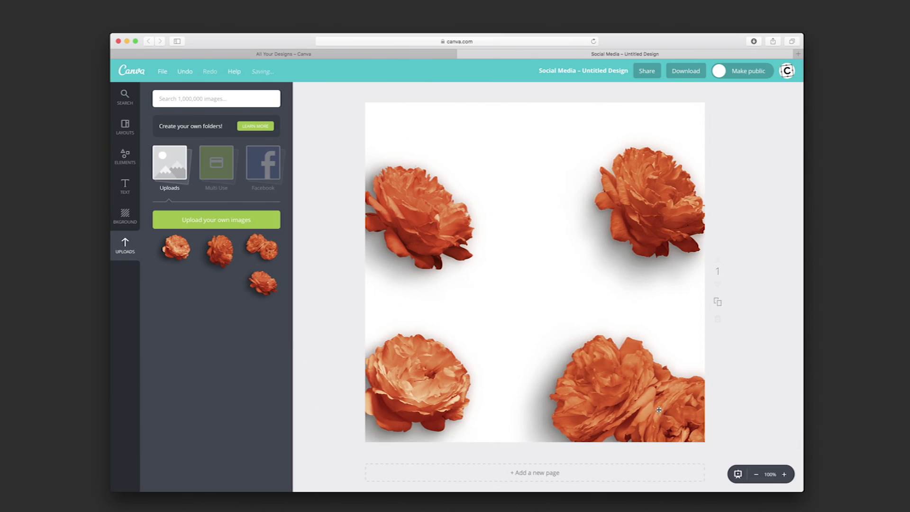
{"action": "left_click_drag", "start_coordinate": [432, 384], "coordinate": [418, 404]}
{"action": "left_click_drag", "start_coordinate": [434, 227], "coordinate": [419, 192]}
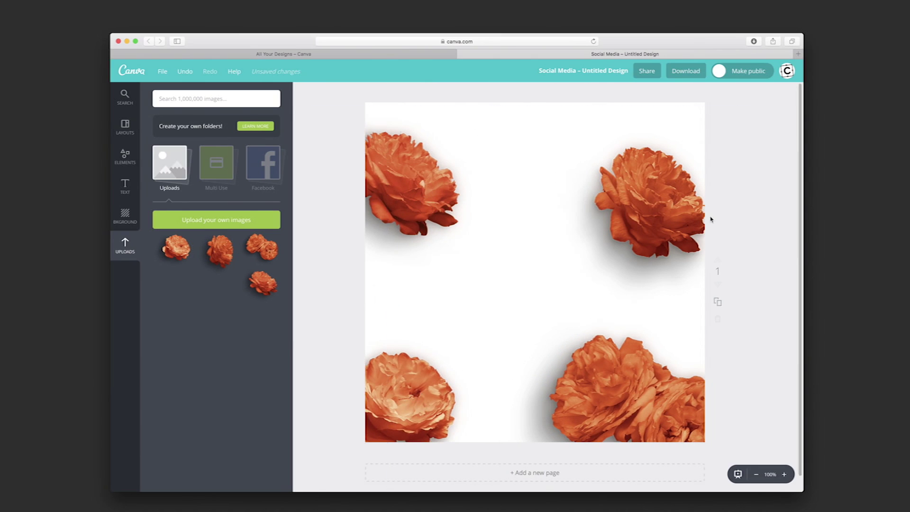
{"action": "left_click_drag", "start_coordinate": [666, 211], "coordinate": [675, 204]}
Step: Upload orange-rose-petal-19.png through orange-rose-petal-22.png from the items folder in Finder to Canva
{"action": "key", "text": "super+Tab"}
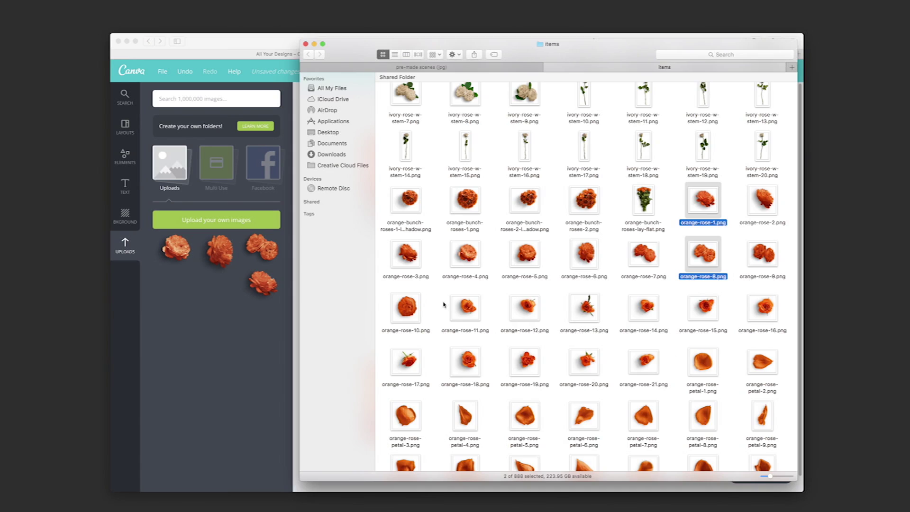
{"action": "scroll", "coordinate": [465, 290], "scroll_direction": "down", "scroll_amount": 4}
{"action": "scroll", "coordinate": [481, 294], "scroll_direction": "down", "scroll_amount": 3}
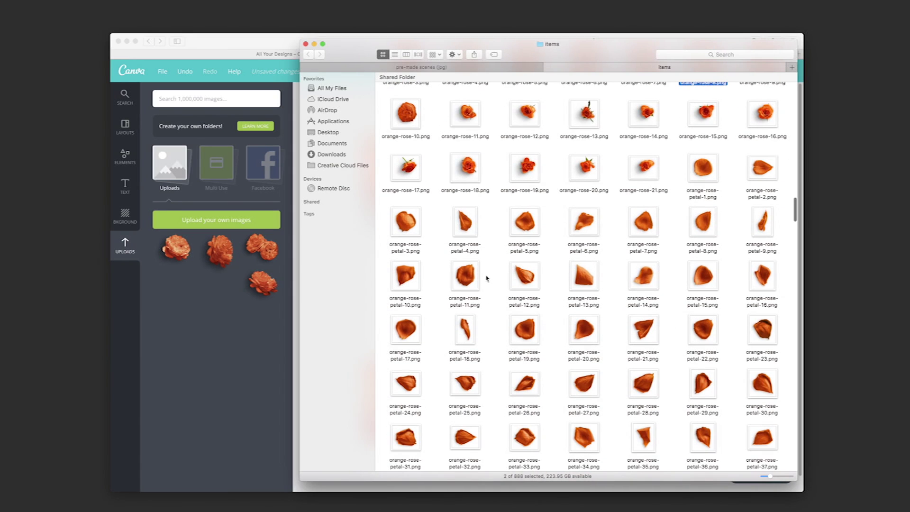
{"action": "left_click", "coordinate": [487, 283]}
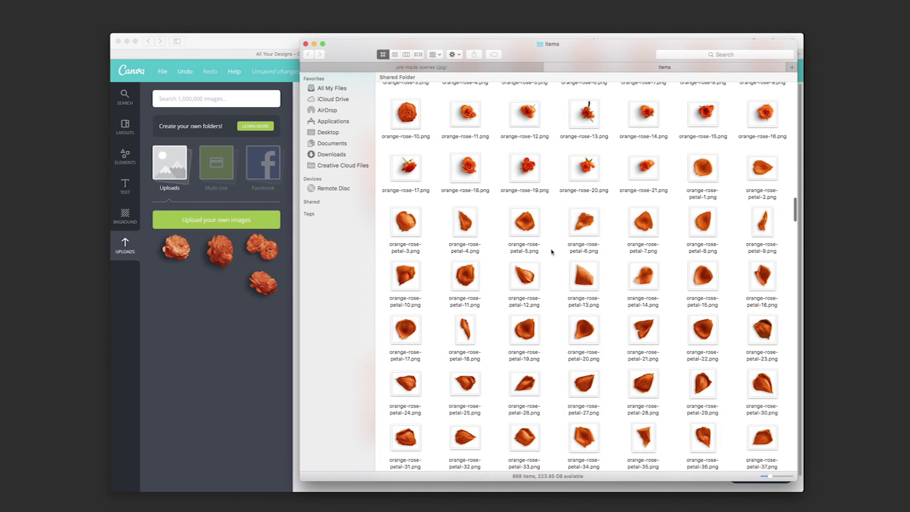
{"action": "left_click_drag", "start_coordinate": [493, 312], "coordinate": [721, 361]}
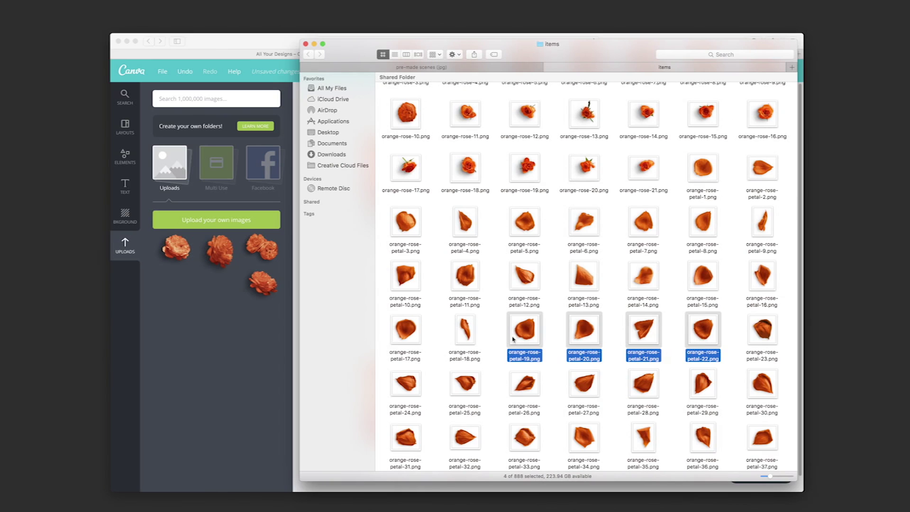
{"action": "left_click_drag", "start_coordinate": [515, 340], "coordinate": [269, 328]}
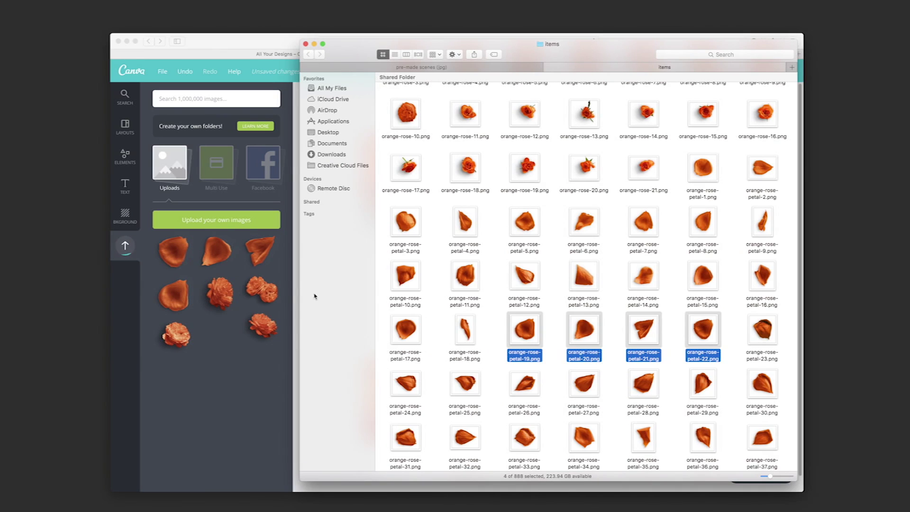
Step: Place the four uploaded petals on the page: beside the upper-left rose, at top centre, over the upper-right rose and beside the lower-left rose
{"action": "left_click", "coordinate": [277, 311]}
{"action": "left_click_drag", "start_coordinate": [173, 257], "coordinate": [429, 266]}
{"action": "left_click_drag", "start_coordinate": [217, 256], "coordinate": [544, 163]}
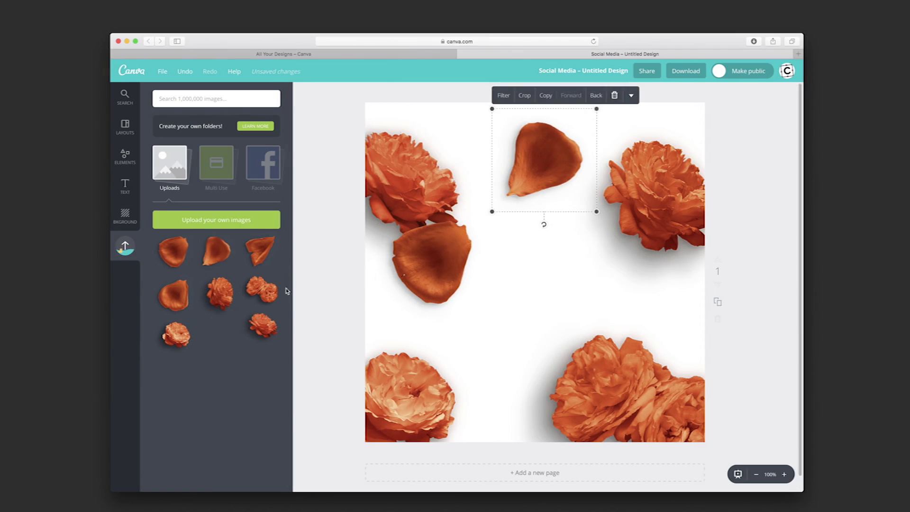
{"action": "left_click_drag", "start_coordinate": [266, 254], "coordinate": [653, 251]}
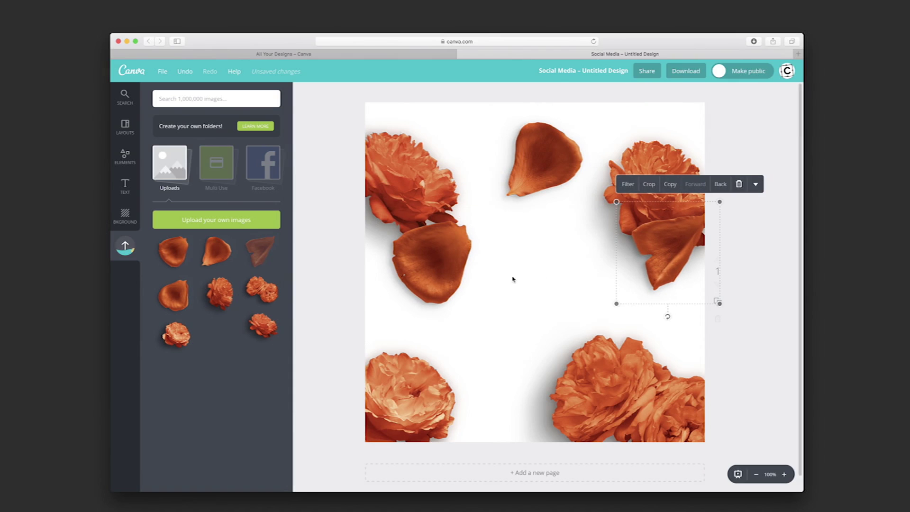
{"action": "left_click_drag", "start_coordinate": [174, 295], "coordinate": [482, 393]}
Step: Move the left petal up against the upper-left rose and the top petal to the page's upper edge, and nudge the upper-right rose
{"action": "left_click_drag", "start_coordinate": [435, 274], "coordinate": [415, 251]}
{"action": "left_click_drag", "start_coordinate": [535, 172], "coordinate": [515, 150]}
{"action": "left_click_drag", "start_coordinate": [614, 228], "coordinate": [612, 223]}
{"action": "mouse_move", "coordinate": [414, 241]}
{"action": "left_mouse_down"}
{"action": "mouse_move", "coordinate": [426, 252]}
{"action": "mouse_move", "coordinate": [420, 242]}
{"action": "left_mouse_up"}
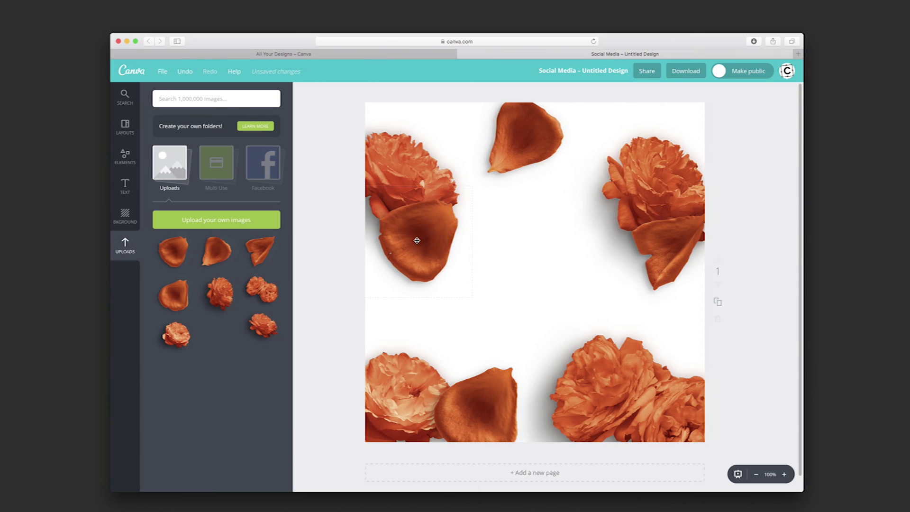
Step: Tuck the petal behind the upper-left rose by moving it up slightly and sending it back in the stacking order
{"action": "left_click", "coordinate": [417, 241]}
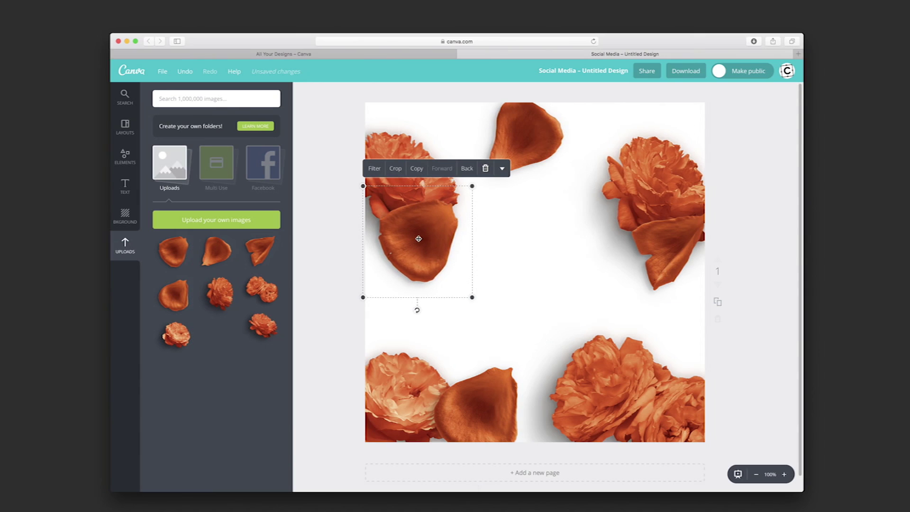
{"action": "left_click_drag", "start_coordinate": [399, 212], "coordinate": [434, 255]}
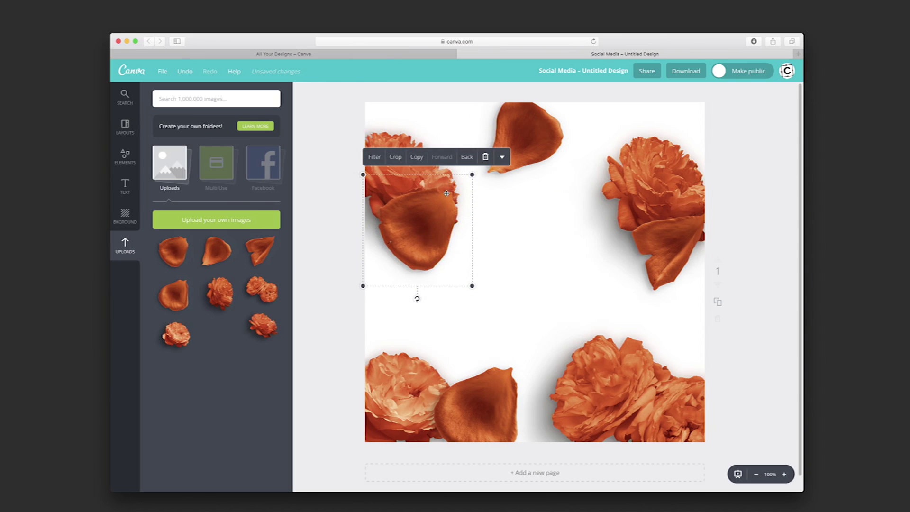
{"action": "left_click", "coordinate": [466, 157]}
{"action": "mouse_move", "coordinate": [427, 269]}
{"action": "left_mouse_down"}
{"action": "mouse_move", "coordinate": [423, 283]}
{"action": "mouse_move", "coordinate": [427, 263]}
{"action": "left_mouse_up"}
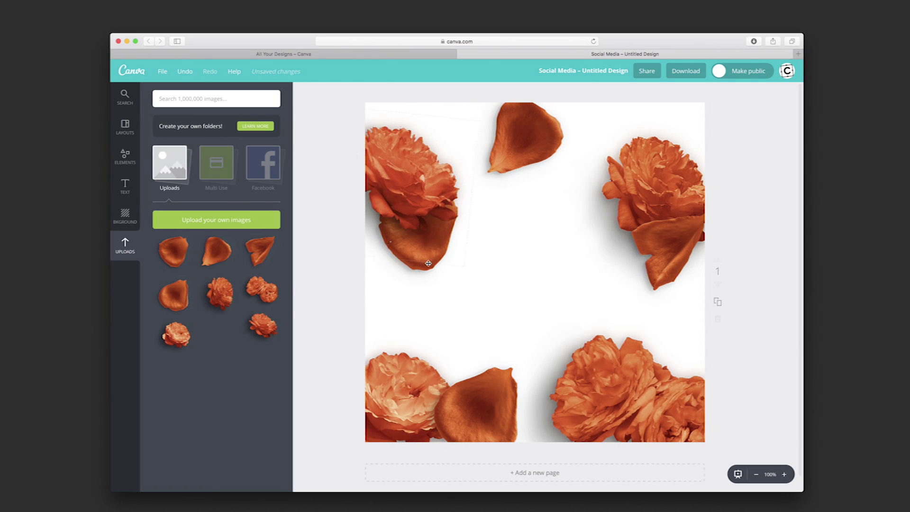
Step: Lower the right-hand petal slightly and send it behind the upper-right rose
{"action": "left_click_drag", "start_coordinate": [657, 262], "coordinate": [657, 268]}
{"action": "left_click", "coordinate": [666, 284]}
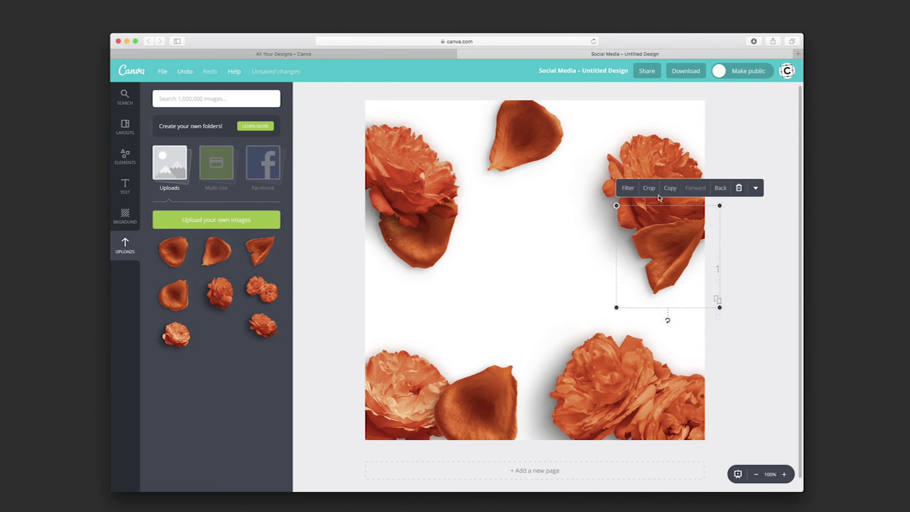
{"action": "left_click", "coordinate": [721, 188]}
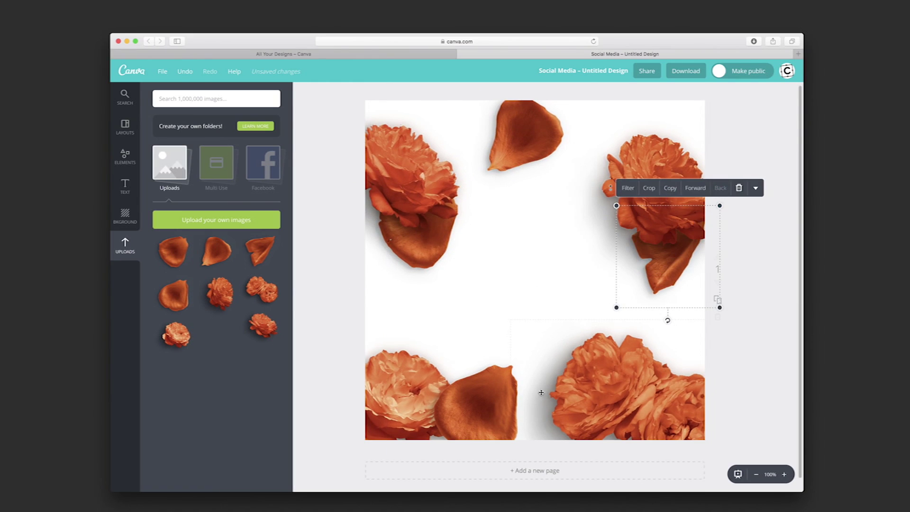
Step: Bring the lower-left rose in front of its neighbouring petal, and shift that petal and the upper-left petal toward the page edges
{"action": "left_click", "coordinate": [383, 387]}
{"action": "mouse_move", "coordinate": [391, 377]}
{"action": "left_mouse_down"}
{"action": "mouse_move", "coordinate": [405, 364]}
{"action": "mouse_move", "coordinate": [397, 367]}
{"action": "left_mouse_up"}
{"action": "left_click", "coordinate": [390, 294]}
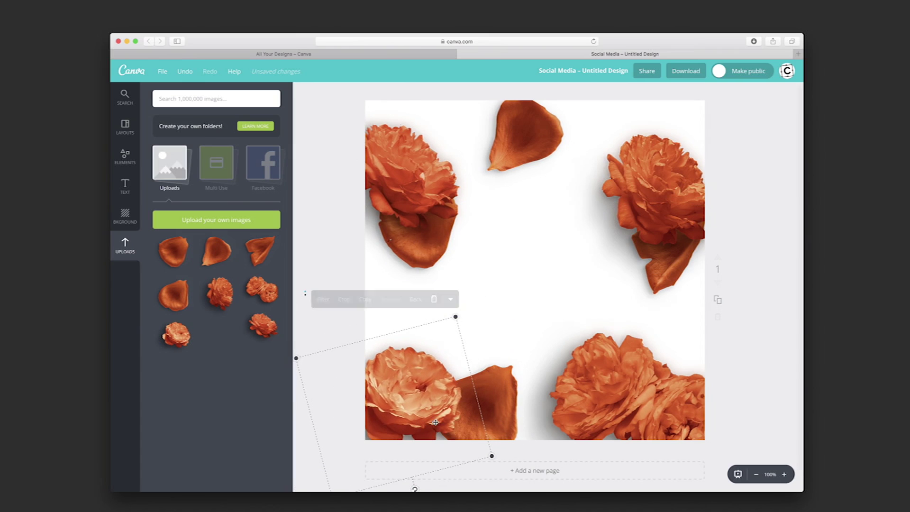
{"action": "left_click_drag", "start_coordinate": [507, 403], "coordinate": [497, 418]}
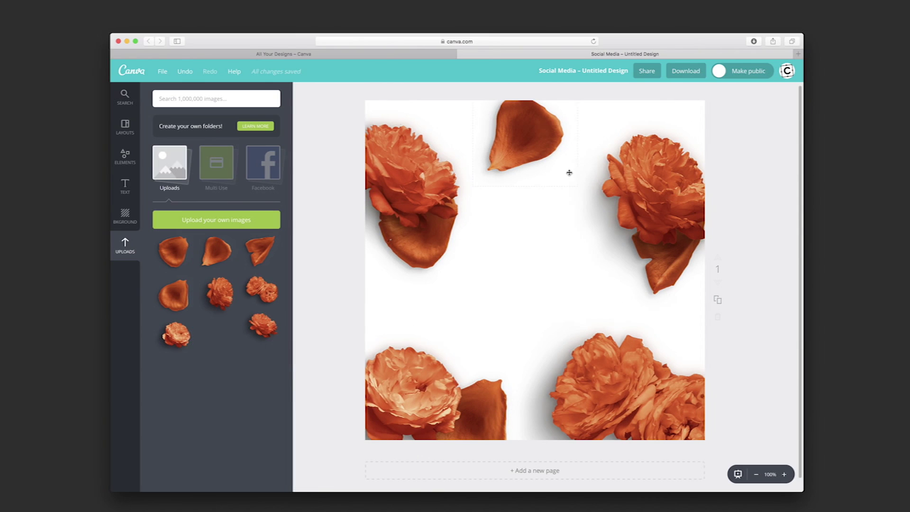
{"action": "left_click_drag", "start_coordinate": [416, 264], "coordinate": [388, 285]}
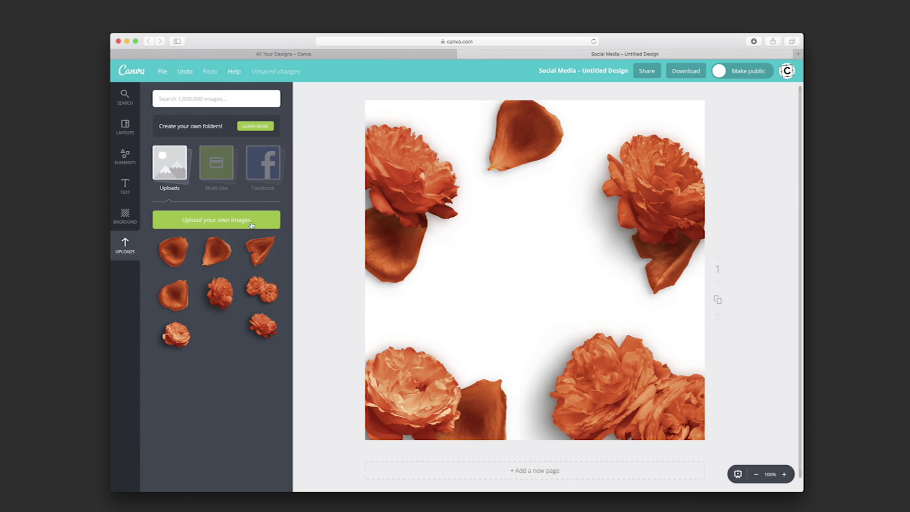
Step: Add a heading to the page and replace its text with "Bloom"
{"action": "left_click", "coordinate": [126, 188]}
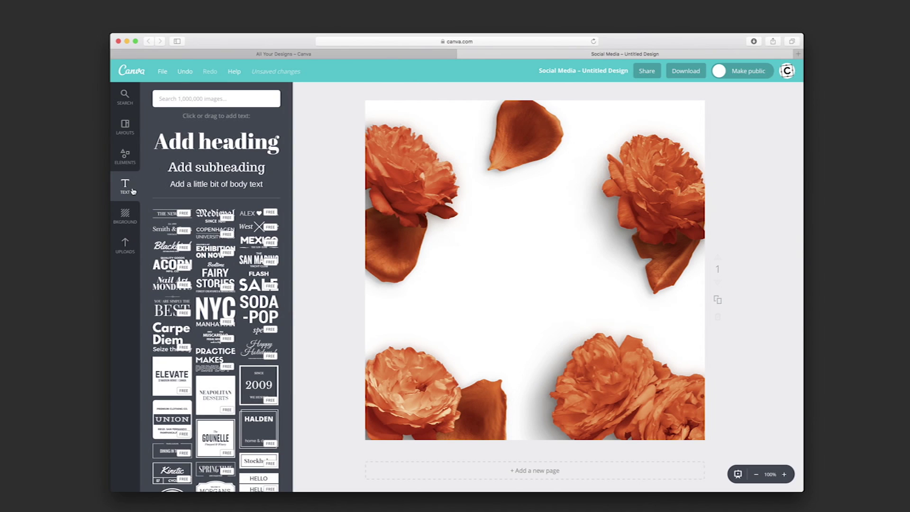
{"action": "left_click", "coordinate": [203, 148]}
{"action": "left_click", "coordinate": [518, 221]}
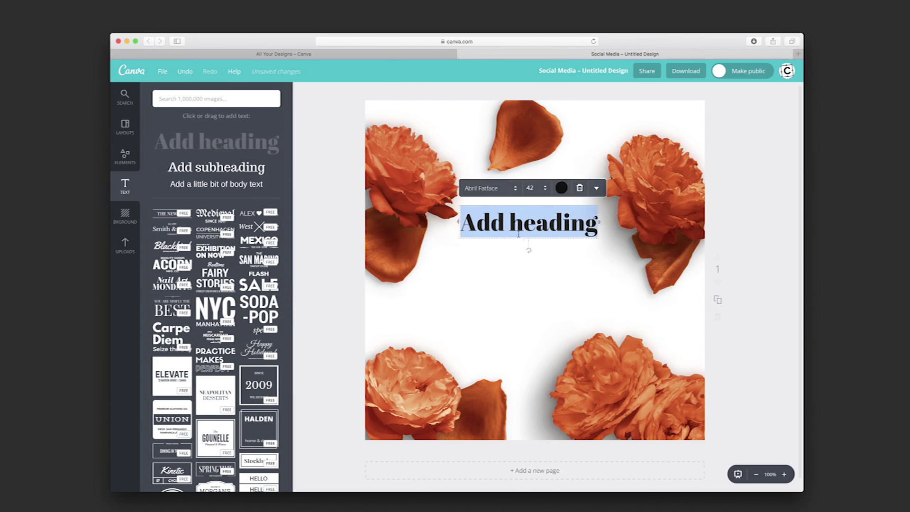
{"action": "type", "text": "Bloom"}
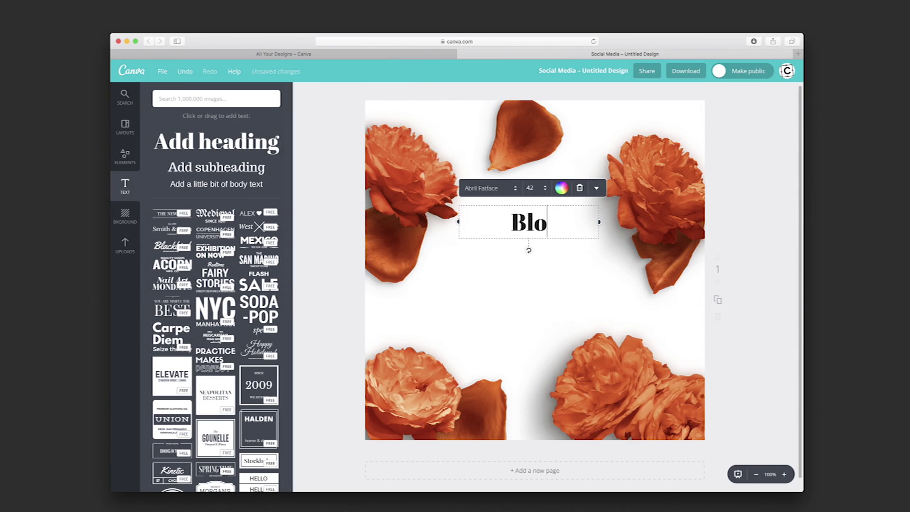
Step: Change the font of the "Bloom" heading to Playlist Script
{"action": "left_click", "coordinate": [506, 188]}
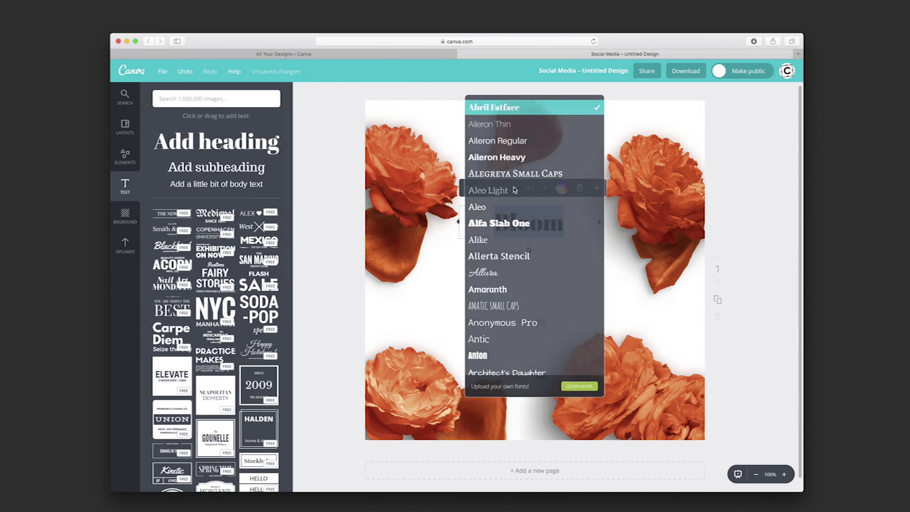
{"action": "scroll", "coordinate": [531, 161], "scroll_direction": "down", "scroll_amount": 3}
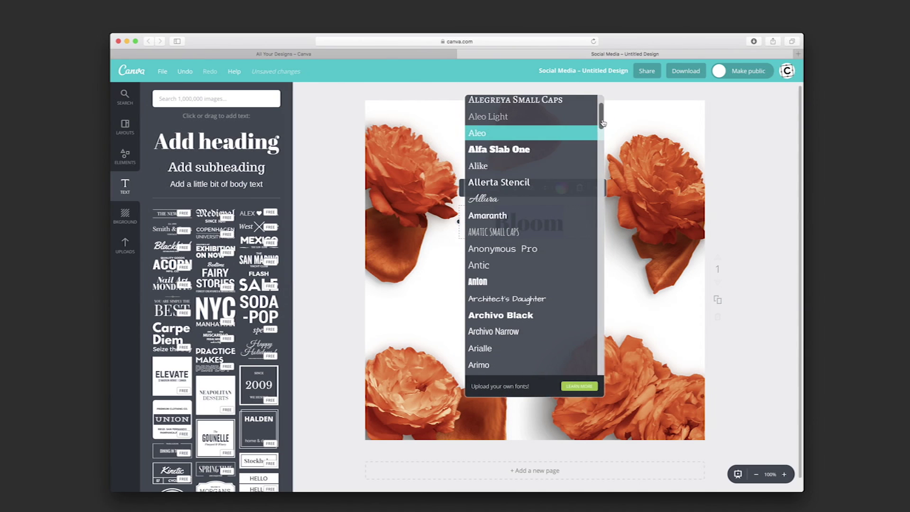
{"action": "left_click_drag", "start_coordinate": [601, 124], "coordinate": [596, 301]}
{"action": "left_click", "coordinate": [507, 245]}
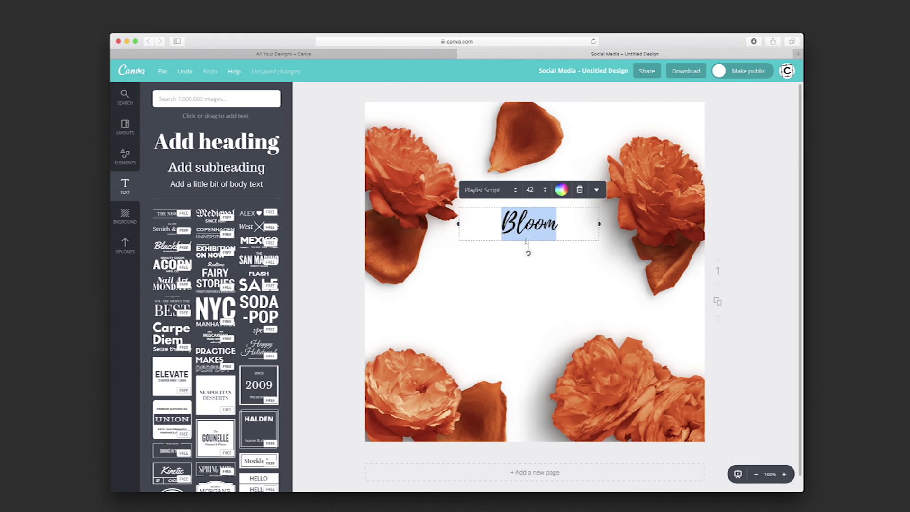
Step: Set the "Bloom" heading's font size to 120 and move it up between the two upper roses
{"action": "left_click", "coordinate": [532, 190]}
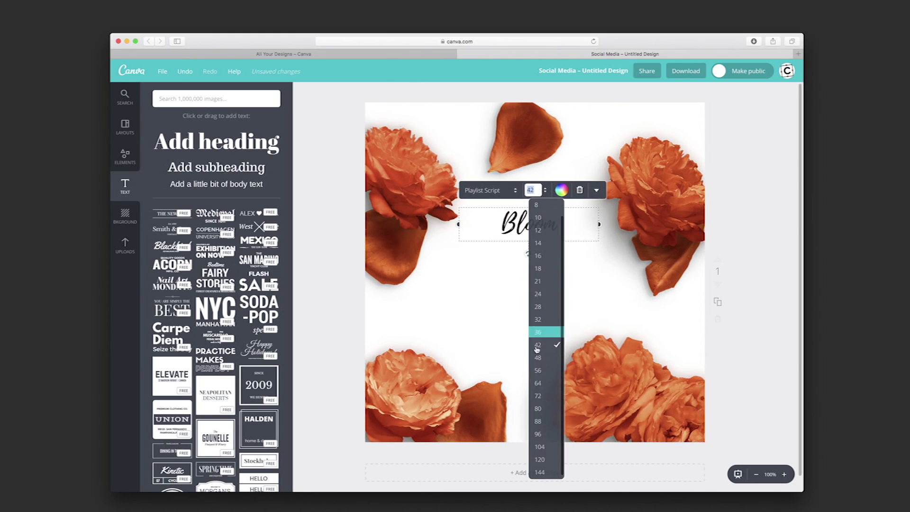
{"action": "left_click", "coordinate": [540, 459]}
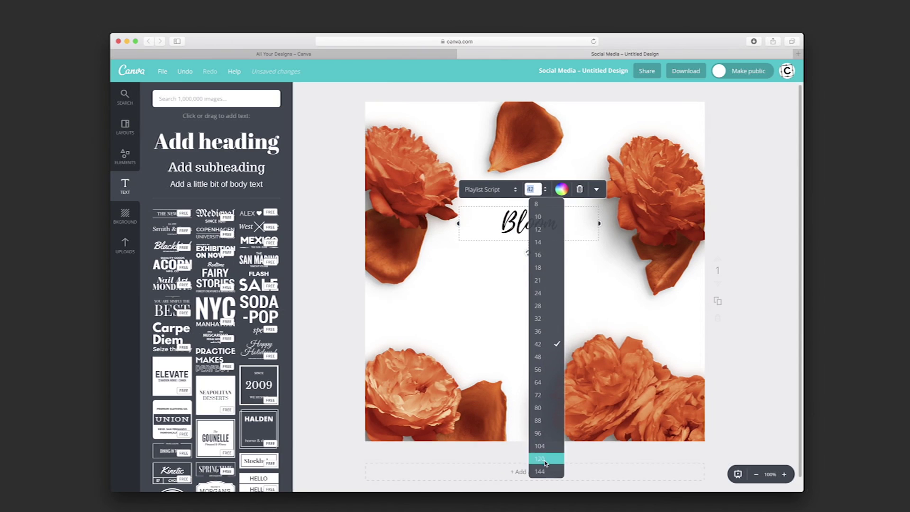
{"action": "left_click", "coordinate": [539, 332]}
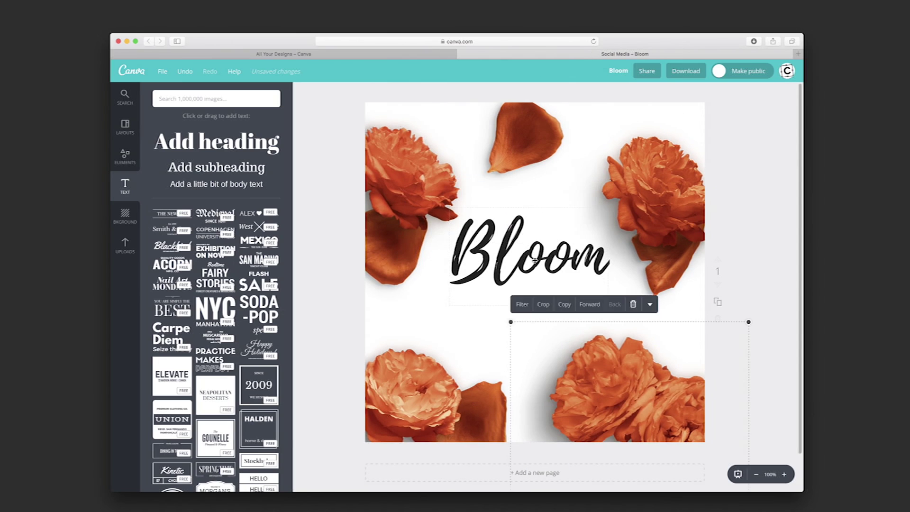
{"action": "left_click_drag", "start_coordinate": [534, 258], "coordinate": [538, 227]}
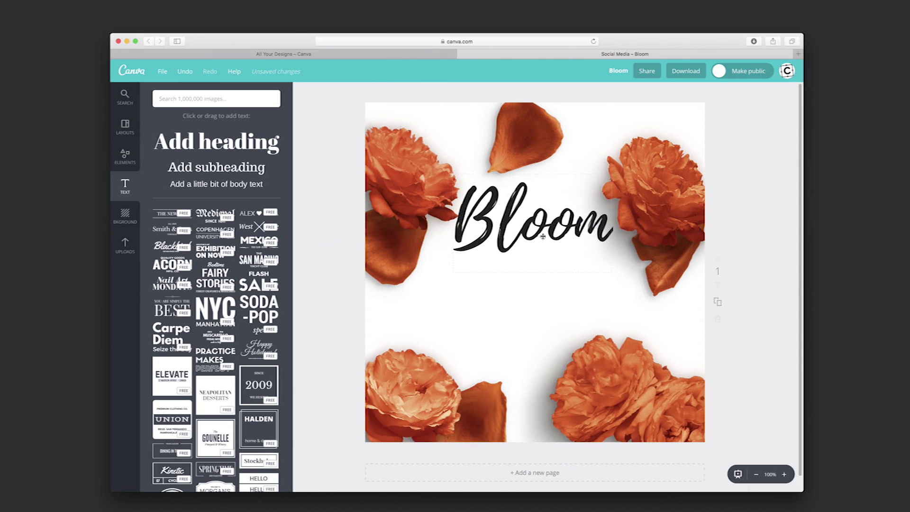
Step: Duplicate the "Bloom" heading and place the copy directly below the original
{"action": "left_click", "coordinate": [541, 228]}
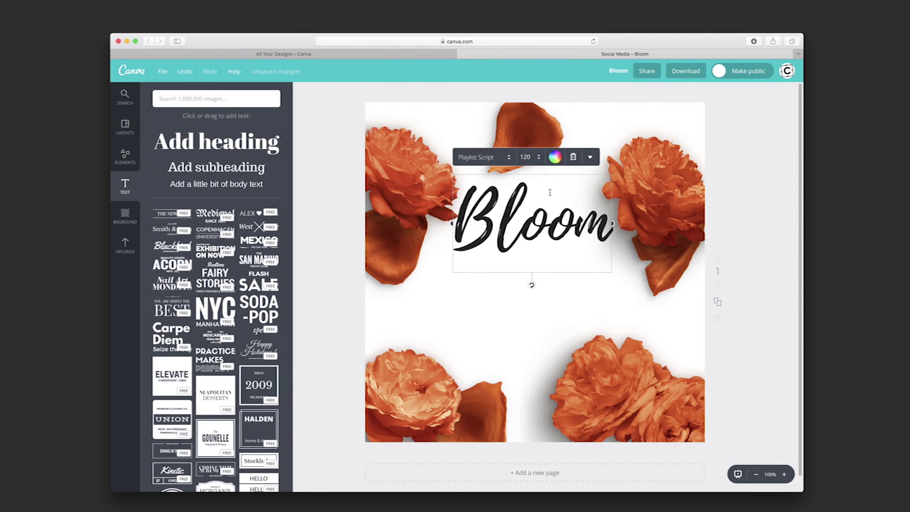
{"action": "left_click", "coordinate": [591, 157]}
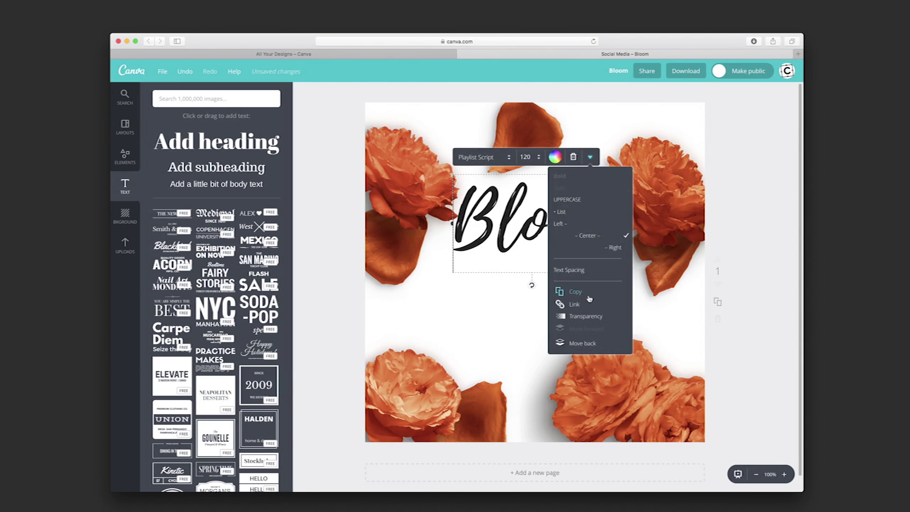
{"action": "left_click", "coordinate": [569, 291]}
{"action": "left_click", "coordinate": [528, 259]}
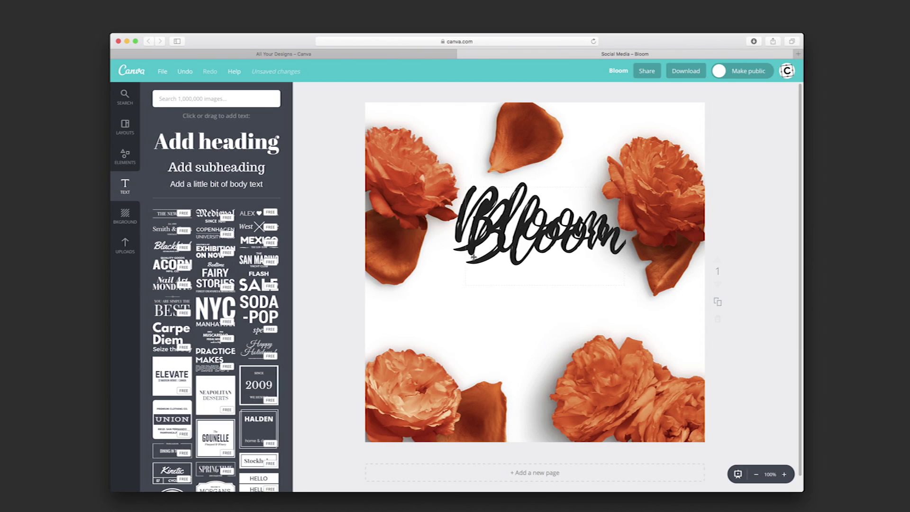
{"action": "left_click_drag", "start_coordinate": [474, 260], "coordinate": [456, 329]}
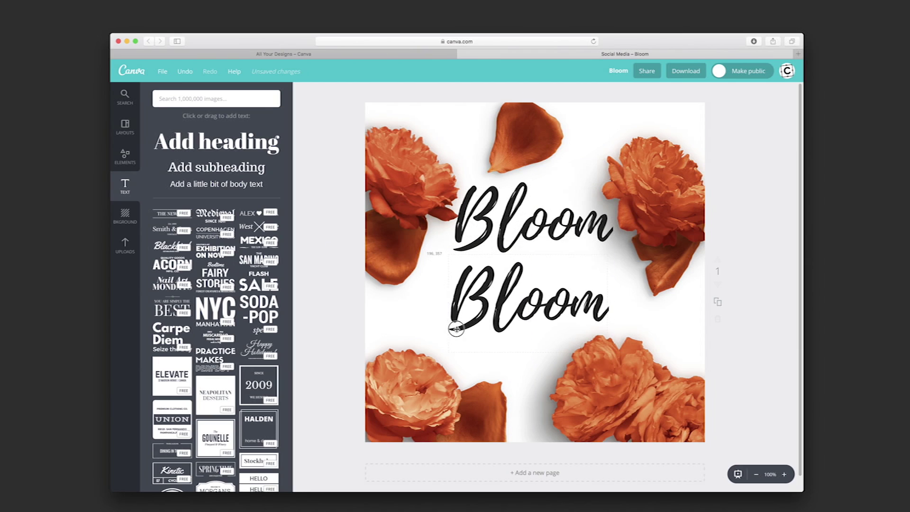
Step: Replace the copied heading's text with "where", "you are" and "planted" on three separate lines
{"action": "double_click", "coordinate": [484, 306]}
{"action": "type", "text": "where you"}
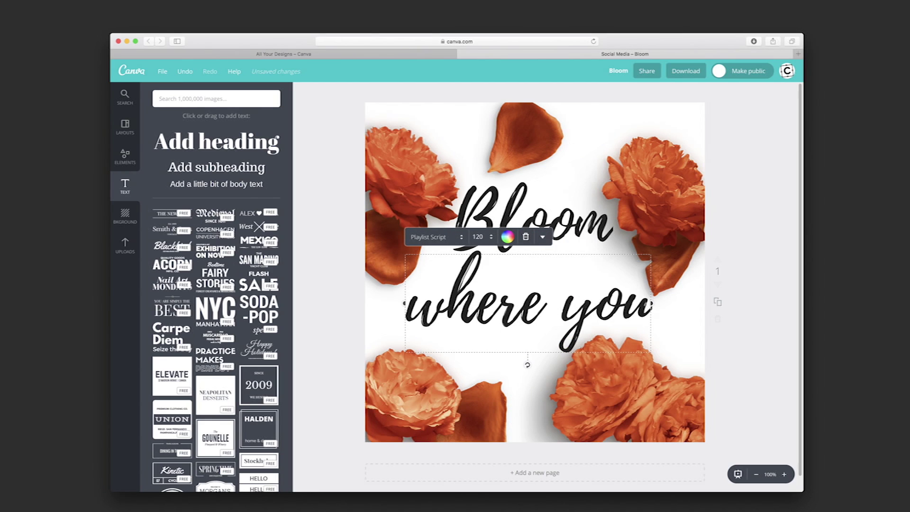
{"action": "key", "text": "BackSpace"}
{"action": "key", "text": "BackSpace"}
{"action": "key", "text": "BackSpace"}
{"action": "key", "text": "BackSpace"}
{"action": "key", "text": "Return"}
{"action": "type", "text": "y"}
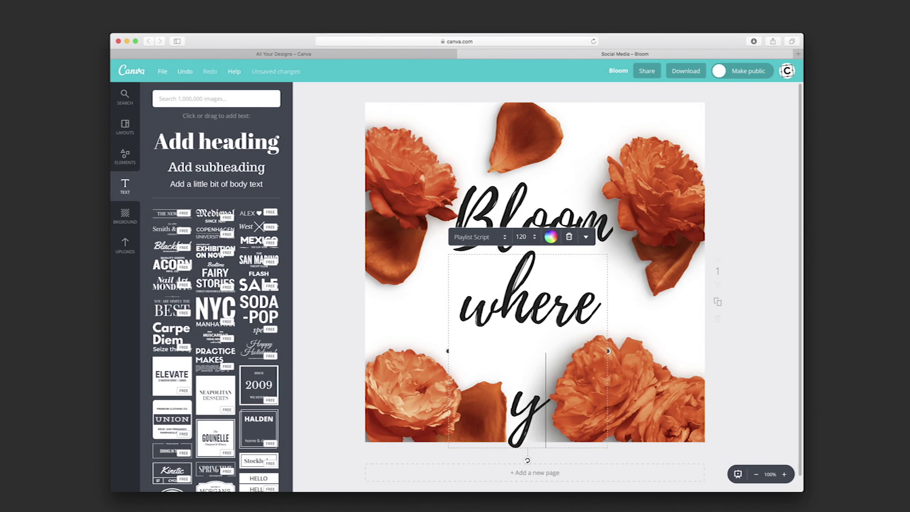
{"action": "type", "text": "ou are"}
{"action": "key", "text": "Return"}
{"action": "type", "text": "plante"}
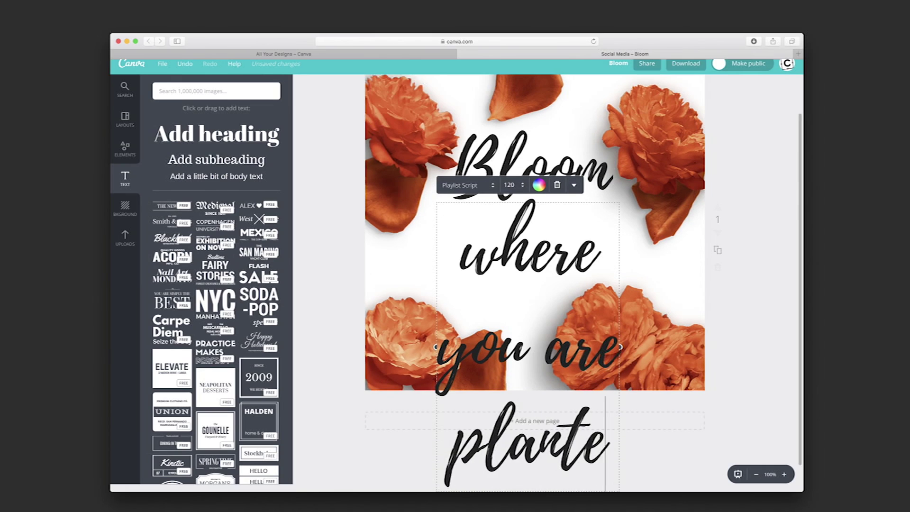
{"action": "type", "text": "d"}
Step: Set the whole "where you are planted" text to the Sifonn font in uppercase
{"action": "key", "text": "super+a"}
{"action": "left_click", "coordinate": [462, 164]}
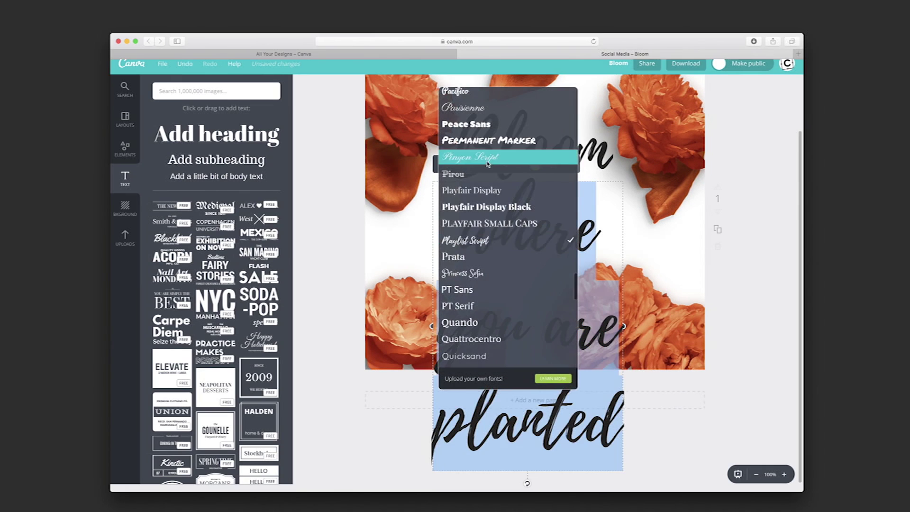
{"action": "scroll", "coordinate": [545, 220], "scroll_direction": "down", "scroll_amount": 2}
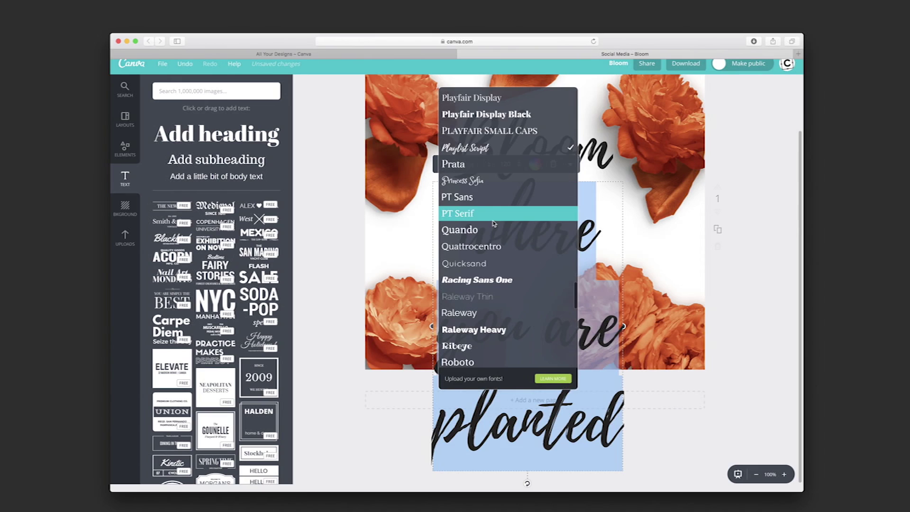
{"action": "scroll", "coordinate": [493, 223], "scroll_direction": "down", "scroll_amount": 8}
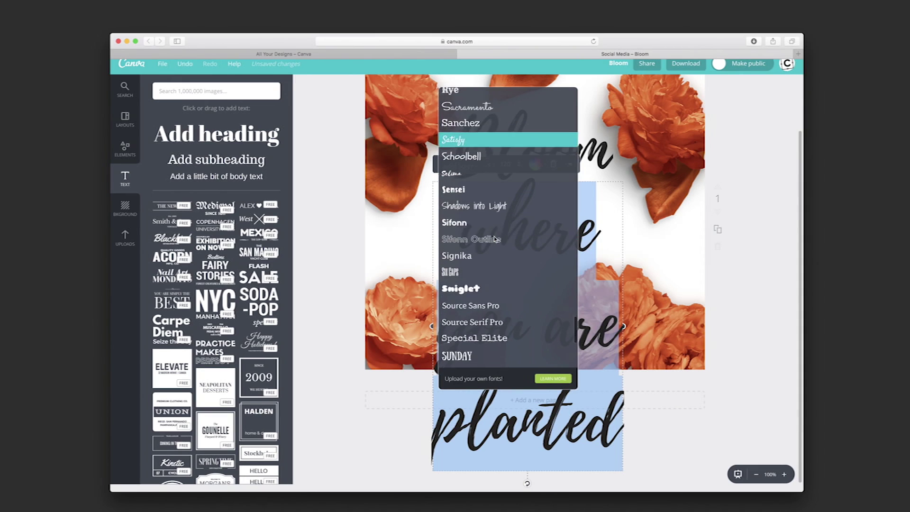
{"action": "left_click", "coordinate": [504, 228]}
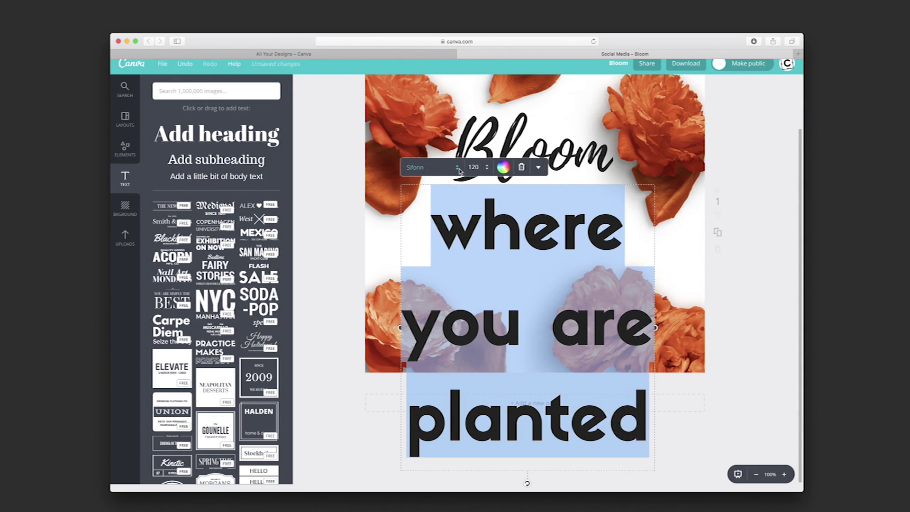
{"action": "left_click", "coordinate": [538, 168]}
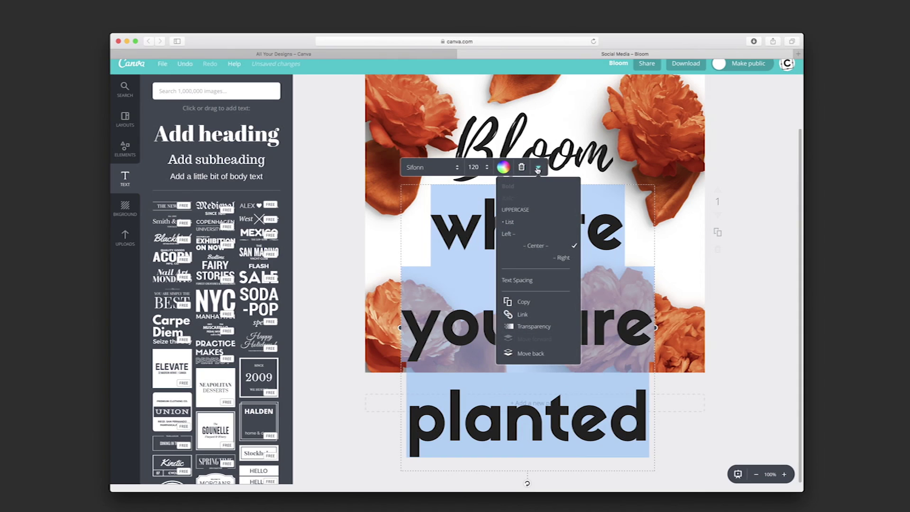
{"action": "left_click", "coordinate": [520, 211]}
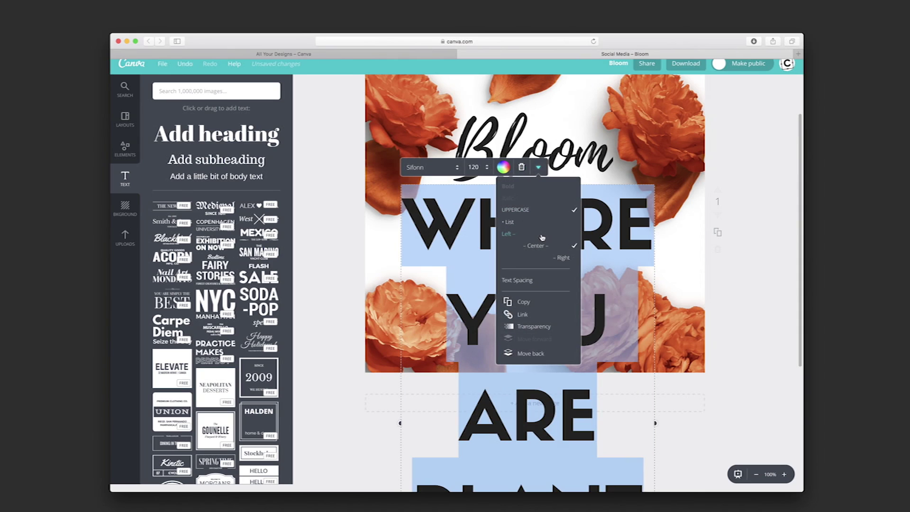
Step: Reduce the "WHERE YOU ARE PLANTED" text to font size 64
{"action": "left_click", "coordinate": [472, 173]}
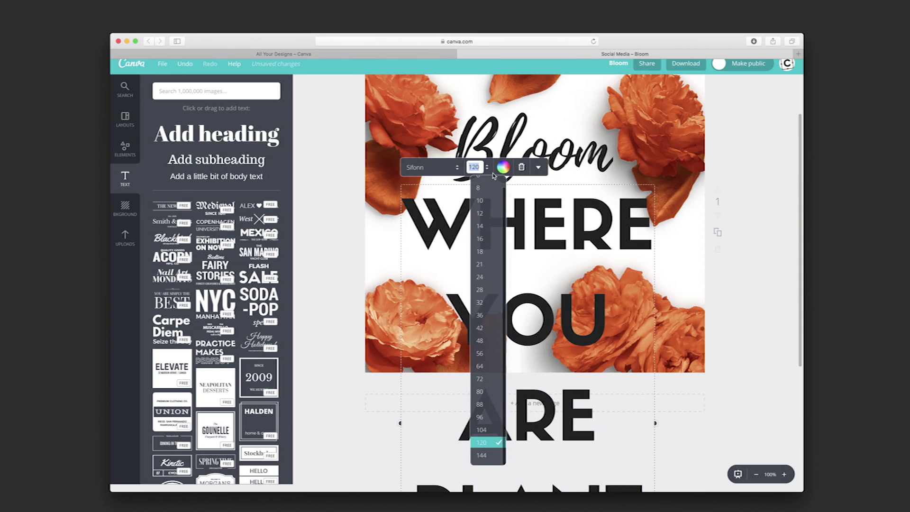
{"action": "left_click", "coordinate": [492, 392]}
{"action": "left_click", "coordinate": [475, 213]}
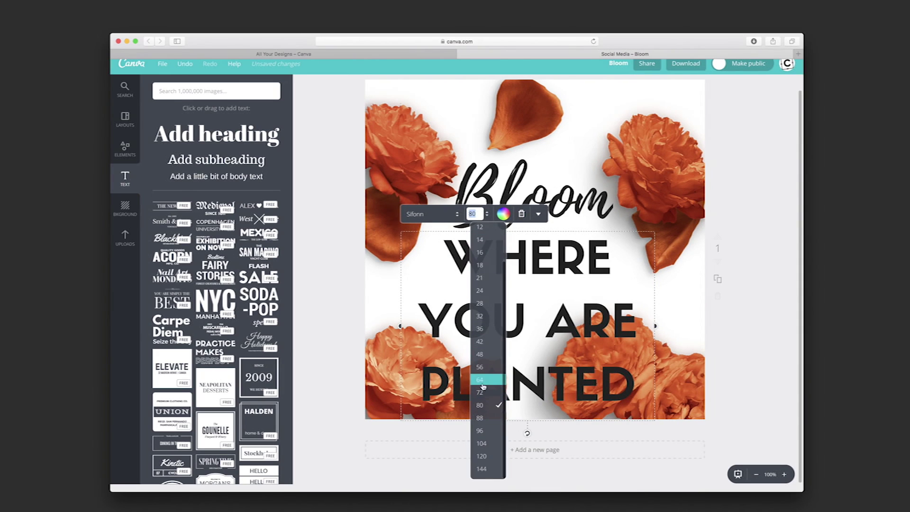
{"action": "left_click", "coordinate": [483, 376]}
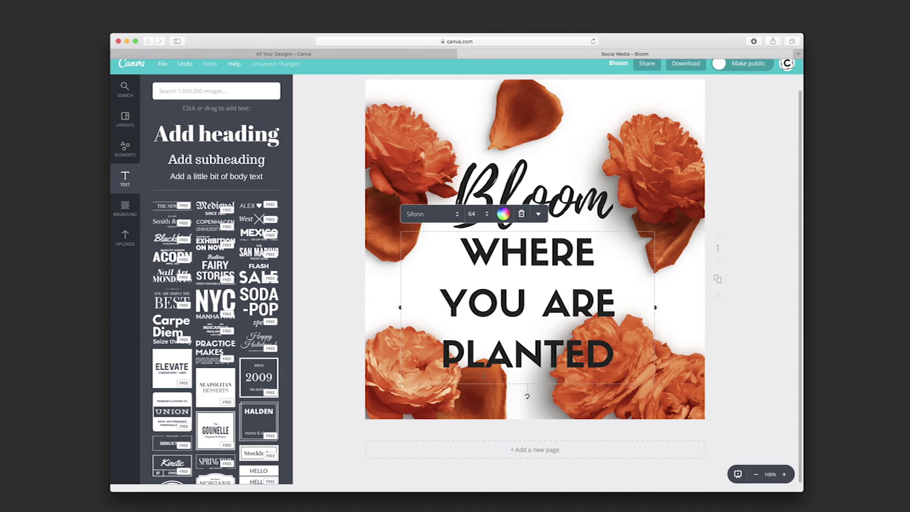
{"action": "left_click", "coordinate": [762, 400]}
Step: Nudge the "Bloom" heading upward and reposition the "WHERE YOU ARE PLANTED" text beneath it
{"action": "left_click_drag", "start_coordinate": [554, 208], "coordinate": [556, 199]}
{"action": "mouse_move", "coordinate": [546, 260]}
{"action": "left_mouse_down"}
{"action": "mouse_move", "coordinate": [544, 251]}
{"action": "mouse_move", "coordinate": [562, 266]}
{"action": "left_mouse_up"}
{"action": "scroll", "coordinate": [629, 273], "scroll_direction": "up", "scroll_amount": 1}
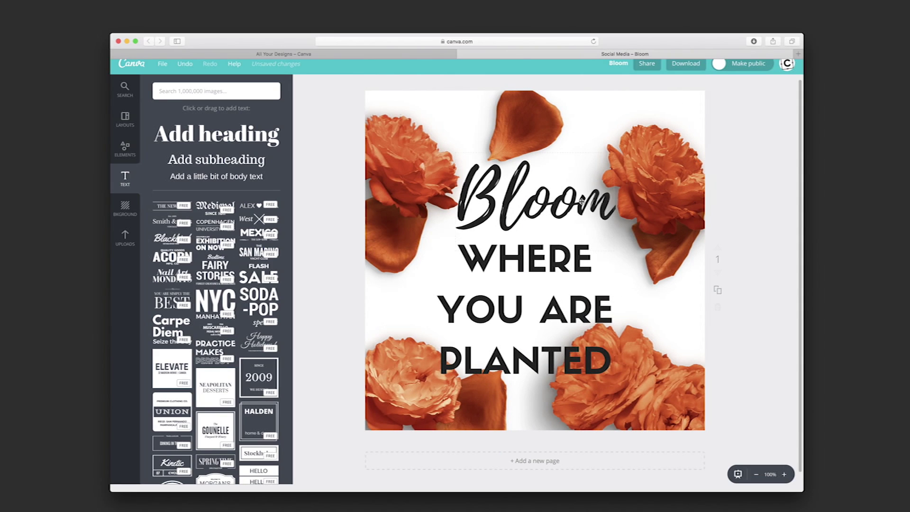
Step: Group the "Bloom" heading with the "WHERE YOU ARE PLANTED" text and nudge the group slightly upward
{"action": "left_click", "coordinate": [514, 188]}
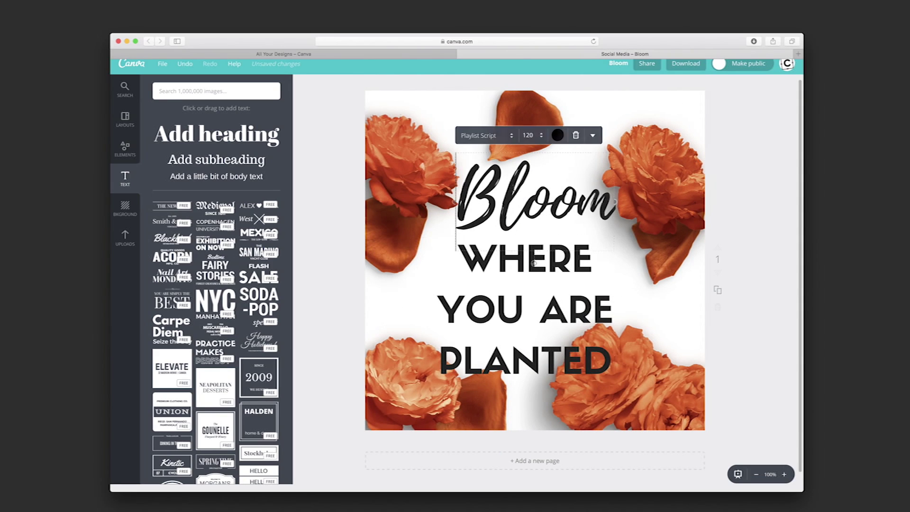
{"action": "left_click", "coordinate": [483, 265], "text": "shift"}
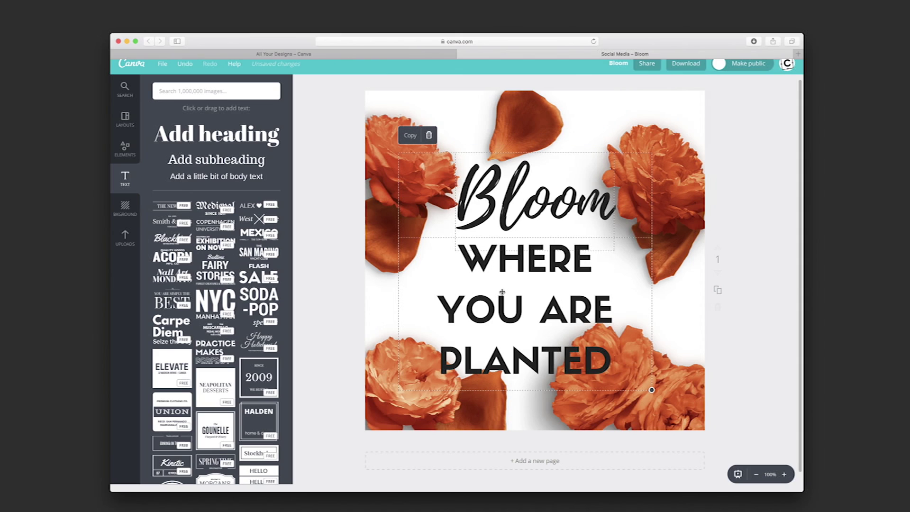
{"action": "key", "text": "super+g"}
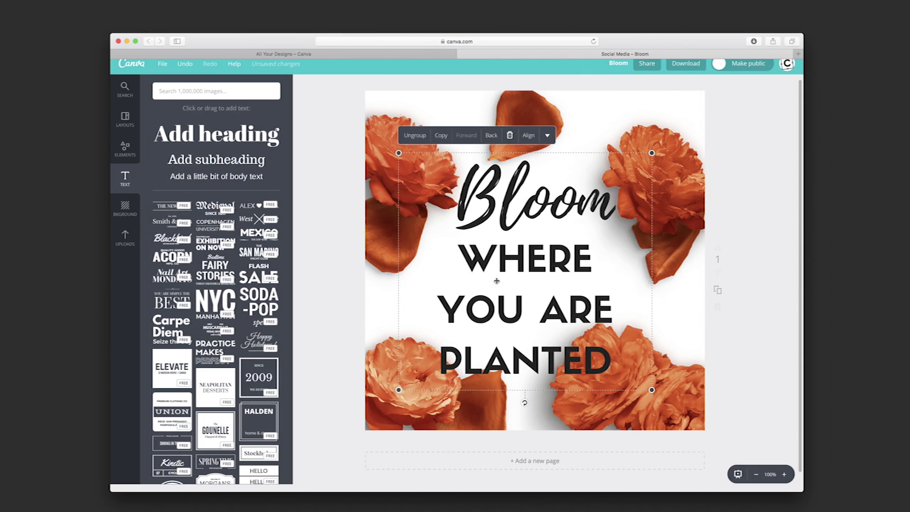
{"action": "left_click_drag", "start_coordinate": [506, 268], "coordinate": [504, 263]}
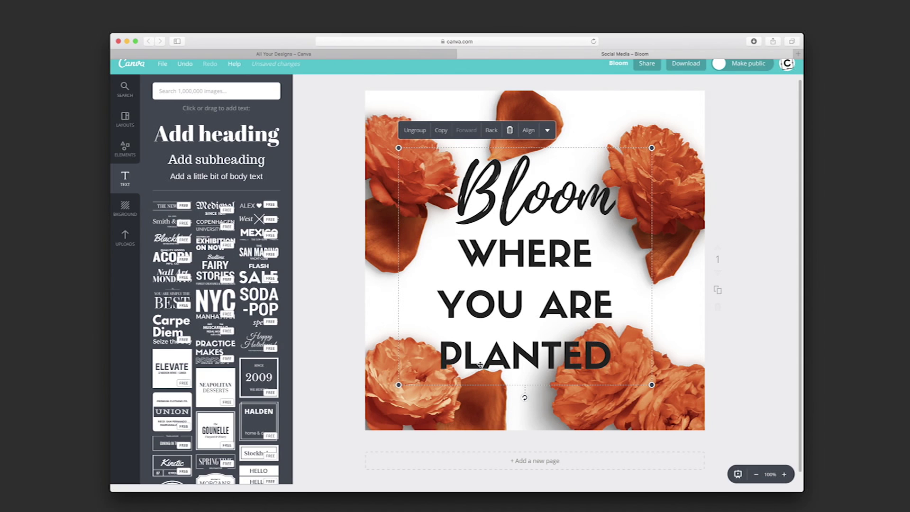
{"action": "left_click_drag", "start_coordinate": [517, 254], "coordinate": [517, 255]}
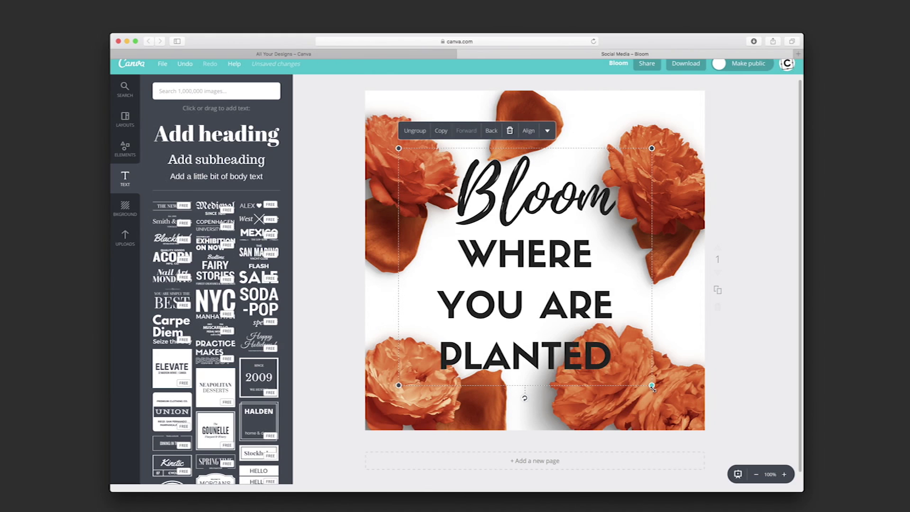
Step: Scale the grouped quote down slightly and re-centre it between the flowers
{"action": "left_click_drag", "start_coordinate": [652, 386], "coordinate": [636, 371]}
{"action": "mouse_move", "coordinate": [553, 300]}
{"action": "left_mouse_down"}
{"action": "mouse_move", "coordinate": [573, 312]}
{"action": "mouse_move", "coordinate": [553, 305]}
{"action": "mouse_move", "coordinate": [559, 311]}
{"action": "left_mouse_up"}
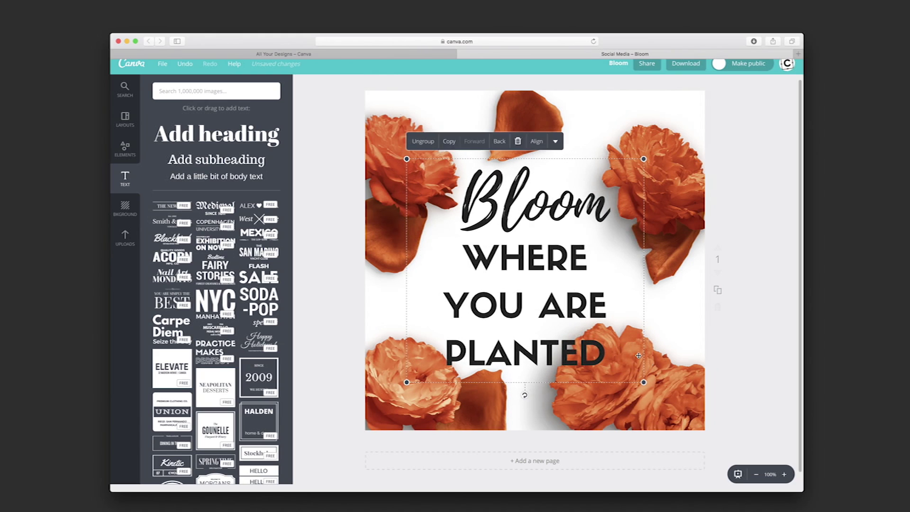
{"action": "left_click", "coordinate": [782, 431]}
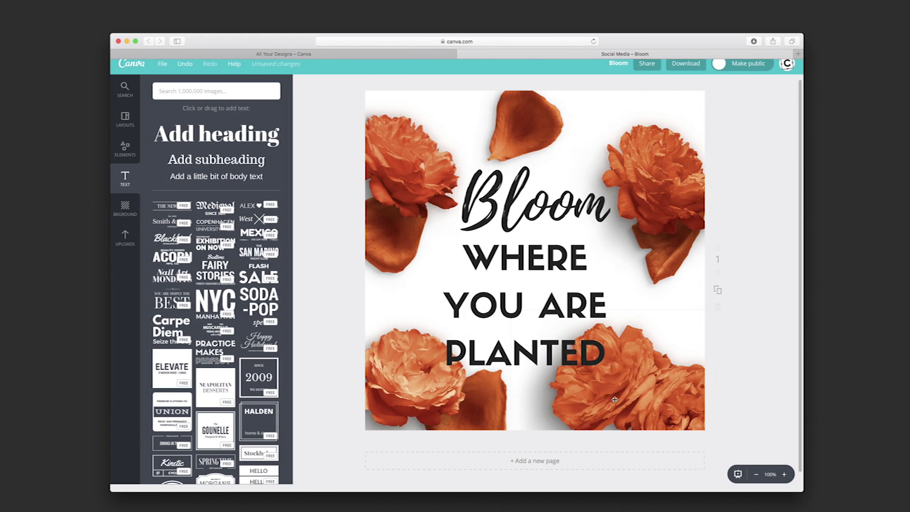
Step: Shift the lower-right roses outward, and move the upper-left rose toward the "B" of "Bloom", bringing it forward
{"action": "left_click_drag", "start_coordinate": [627, 385], "coordinate": [646, 396]}
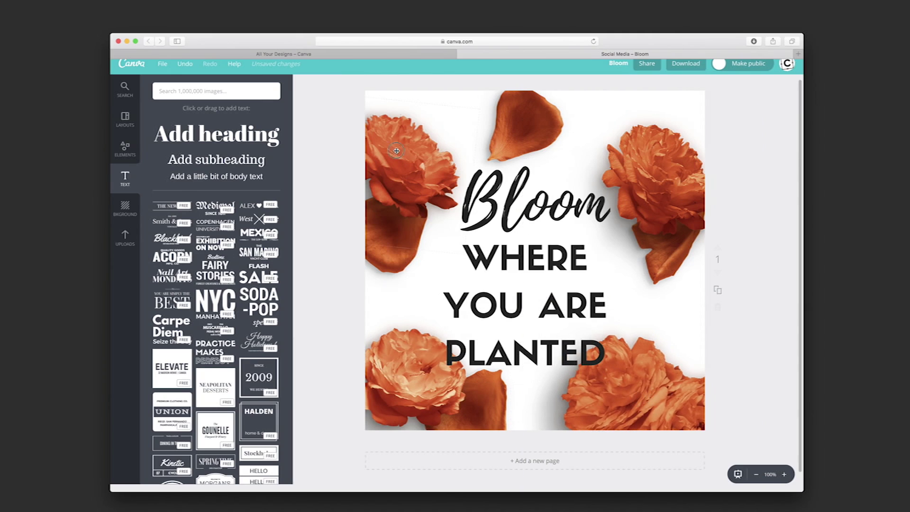
{"action": "left_click_drag", "start_coordinate": [397, 151], "coordinate": [397, 166]}
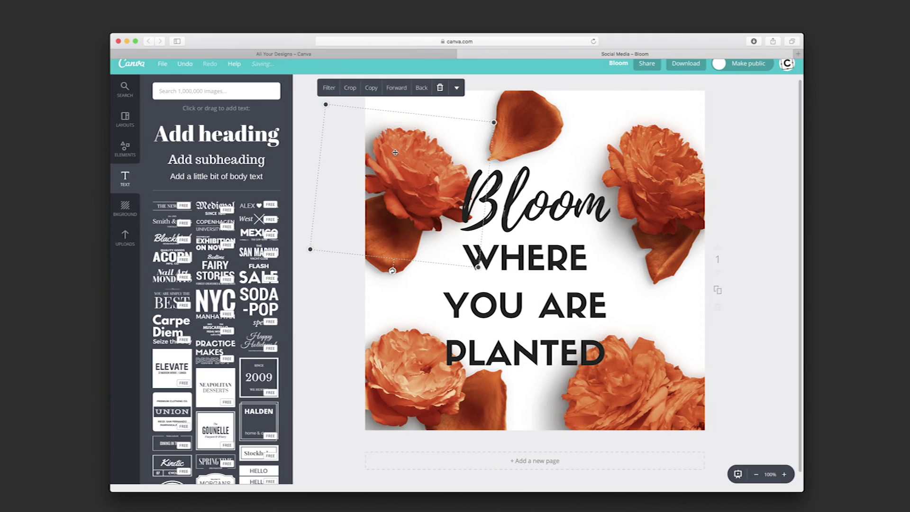
{"action": "left_click", "coordinate": [398, 89]}
Step: Move the upper-right rose inward to overlap the end of "Bloom" and bring it forward
{"action": "left_click_drag", "start_coordinate": [668, 229], "coordinate": [632, 223]}
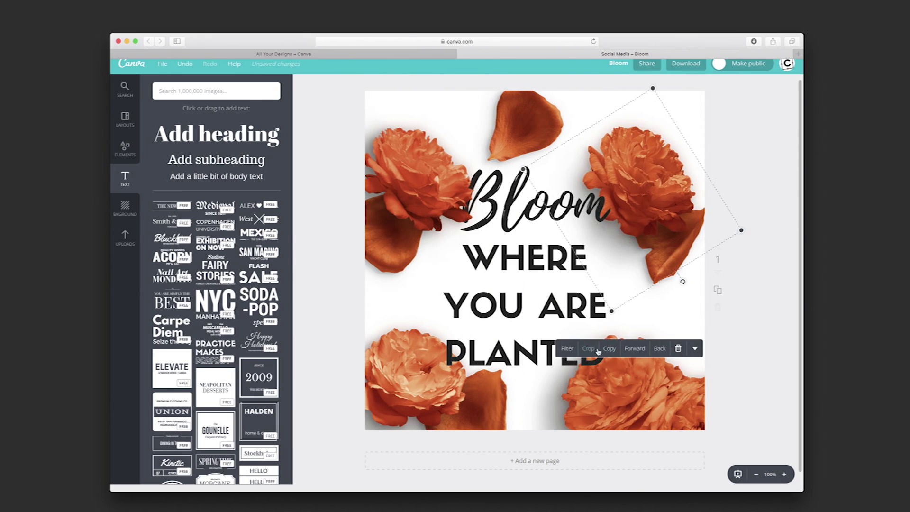
{"action": "left_click", "coordinate": [636, 350]}
{"action": "left_click_drag", "start_coordinate": [645, 179], "coordinate": [648, 167]}
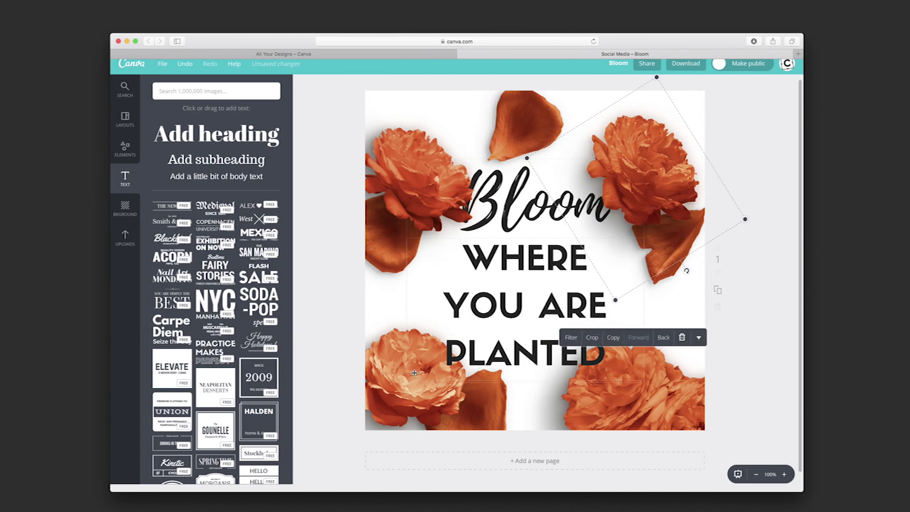
Step: Move the lower-left rose up beside "YOU ARE PLANTED" and bring it forward
{"action": "left_click_drag", "start_coordinate": [406, 370], "coordinate": [398, 319]}
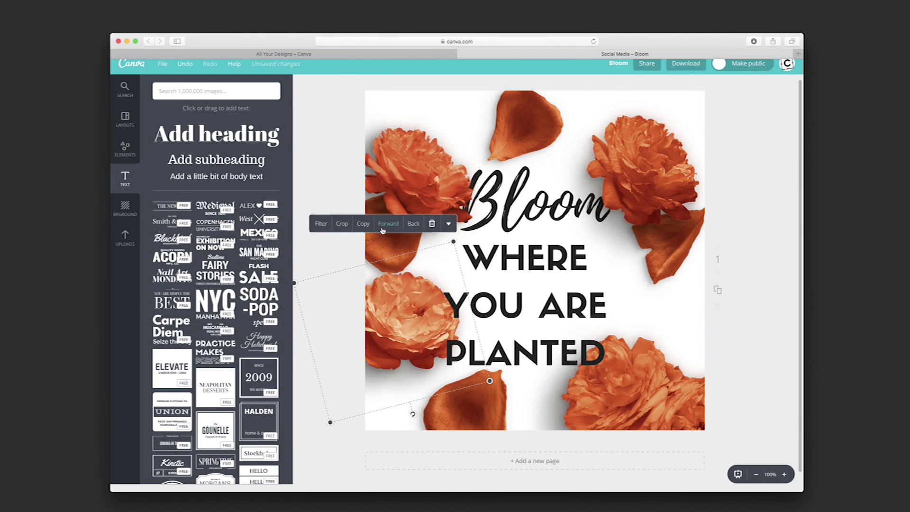
{"action": "left_click", "coordinate": [383, 230]}
{"action": "left_click_drag", "start_coordinate": [414, 345], "coordinate": [410, 342]}
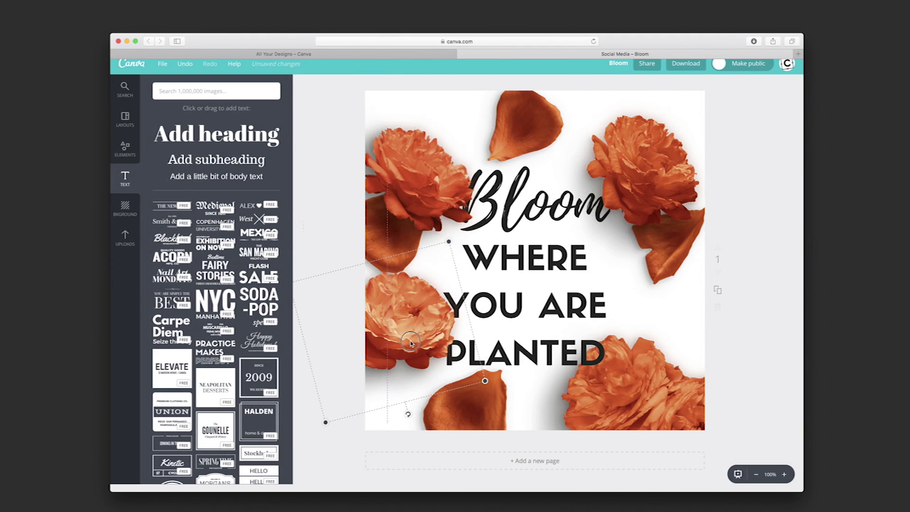
Step: Move the lower-right roses up and inward so they sit behind the end of "PLANTED"
{"action": "mouse_move", "coordinate": [624, 381]}
{"action": "left_mouse_down"}
{"action": "mouse_move", "coordinate": [637, 368]}
{"action": "mouse_move", "coordinate": [624, 382]}
{"action": "left_mouse_up"}
{"action": "left_click", "coordinate": [683, 399]}
{"action": "left_click_drag", "start_coordinate": [683, 399], "coordinate": [644, 383]}
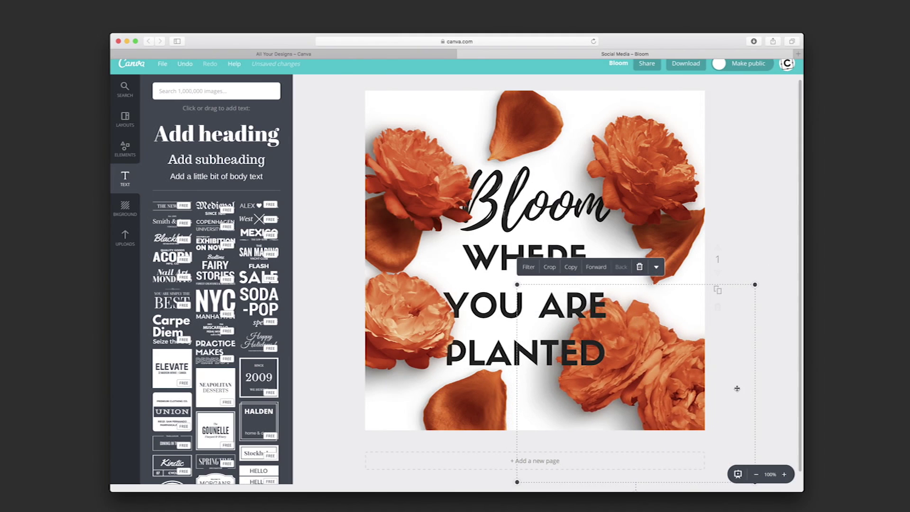
{"action": "left_click", "coordinate": [748, 244]}
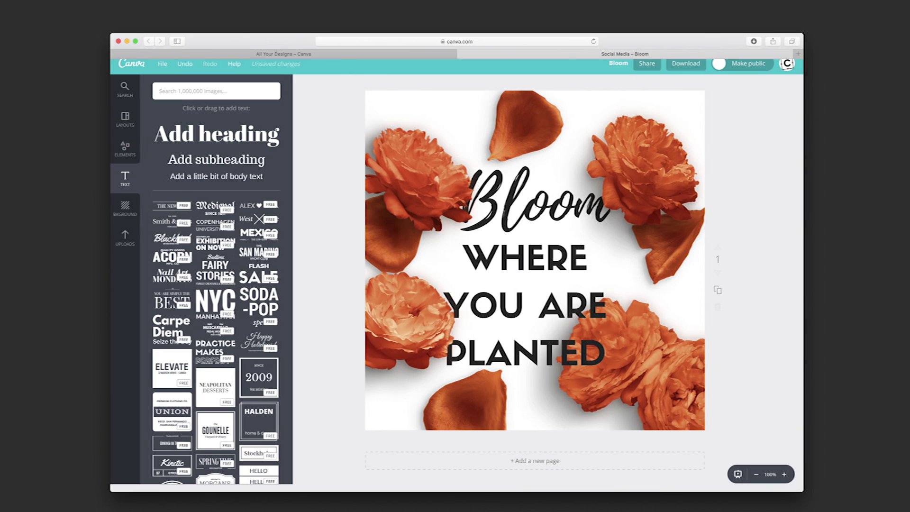
Step: Switch to Finder and upload rose-leaf-6.png and rose-leaf-7.png from the items folder into the Canva uploads
{"action": "key", "text": "super+Tab"}
{"action": "left_click", "coordinate": [512, 373]}
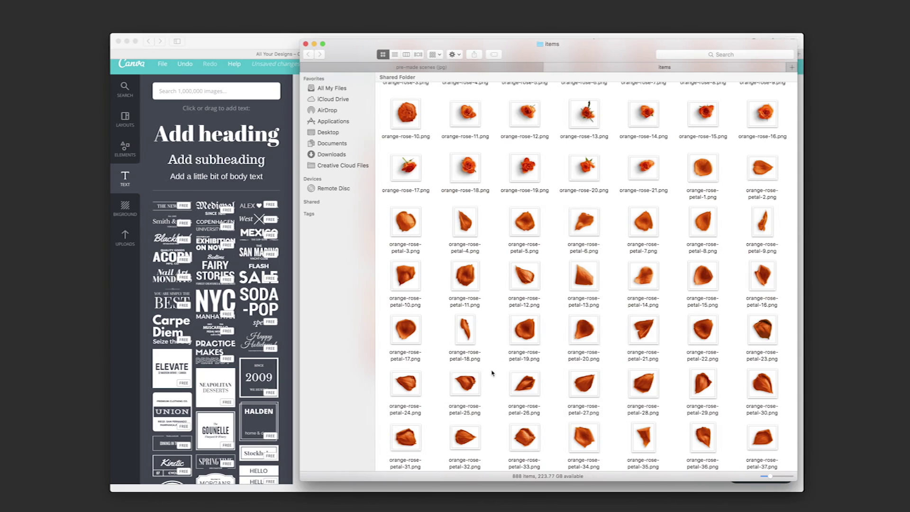
{"action": "scroll", "coordinate": [492, 372], "scroll_direction": "down", "scroll_amount": 15}
{"action": "scroll", "coordinate": [489, 375], "scroll_direction": "down", "scroll_amount": 15}
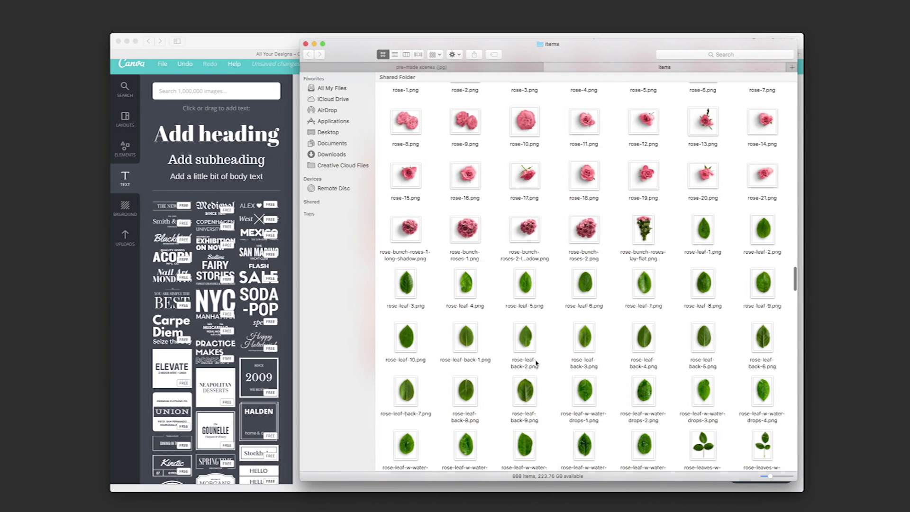
{"action": "scroll", "coordinate": [545, 341], "scroll_direction": "down", "scroll_amount": 2}
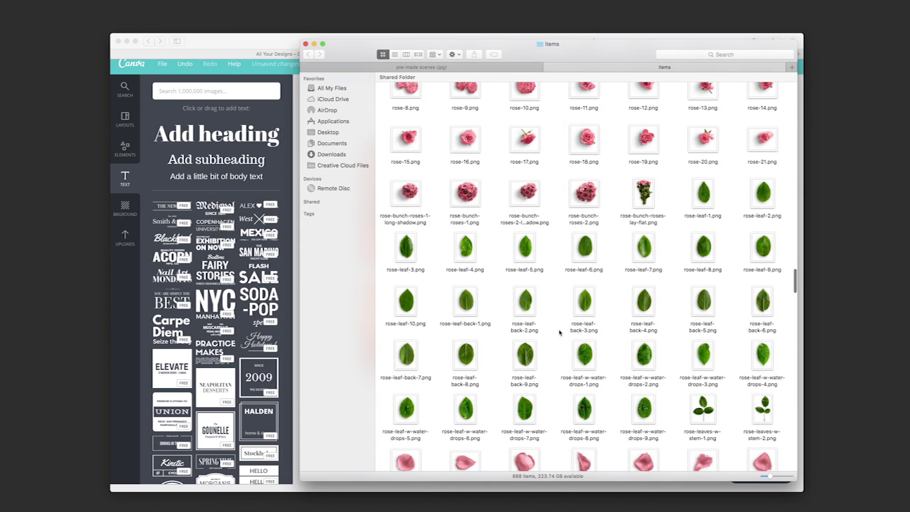
{"action": "left_click", "coordinate": [589, 246]}
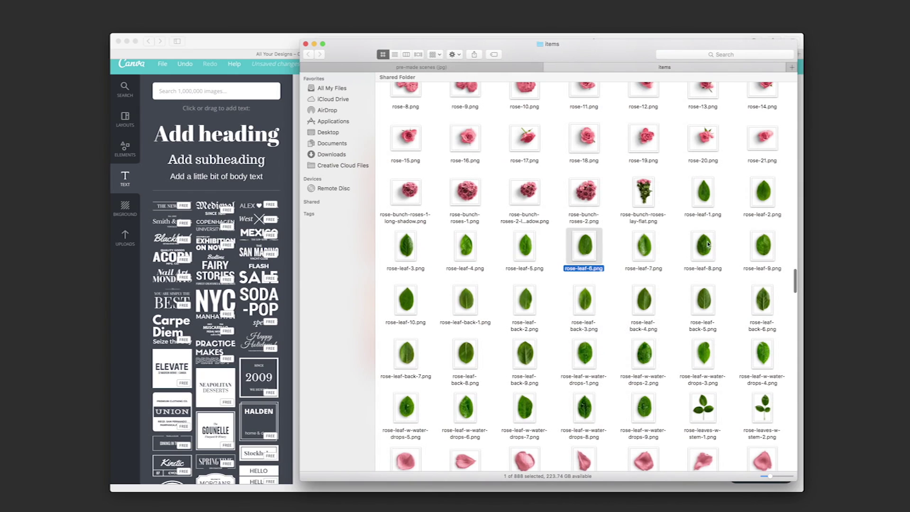
{"action": "left_click", "coordinate": [641, 251], "text": "super"}
{"action": "left_click_drag", "start_coordinate": [591, 248], "coordinate": [205, 376]}
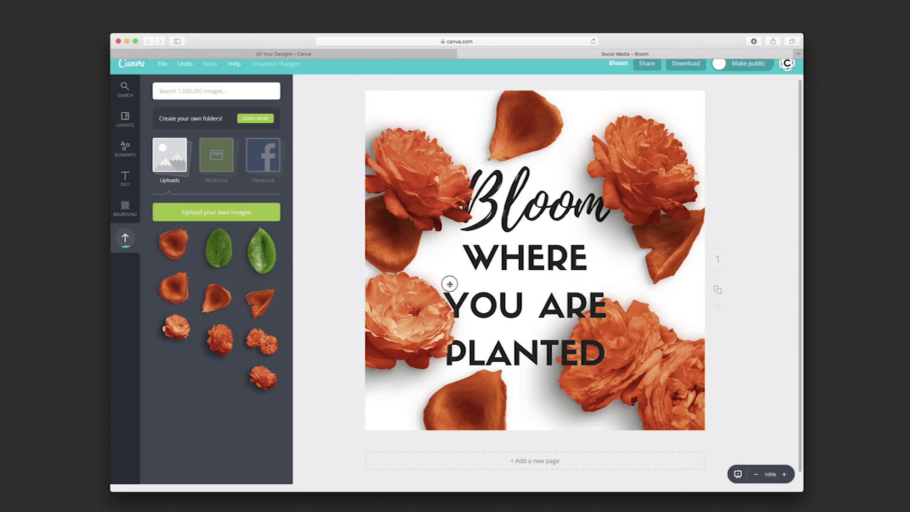
Step: Add both uploaded leaves to the design and overlap them between the lower petal and roses, tilting the smaller leaf
{"action": "left_click_drag", "start_coordinate": [261, 250], "coordinate": [678, 324]}
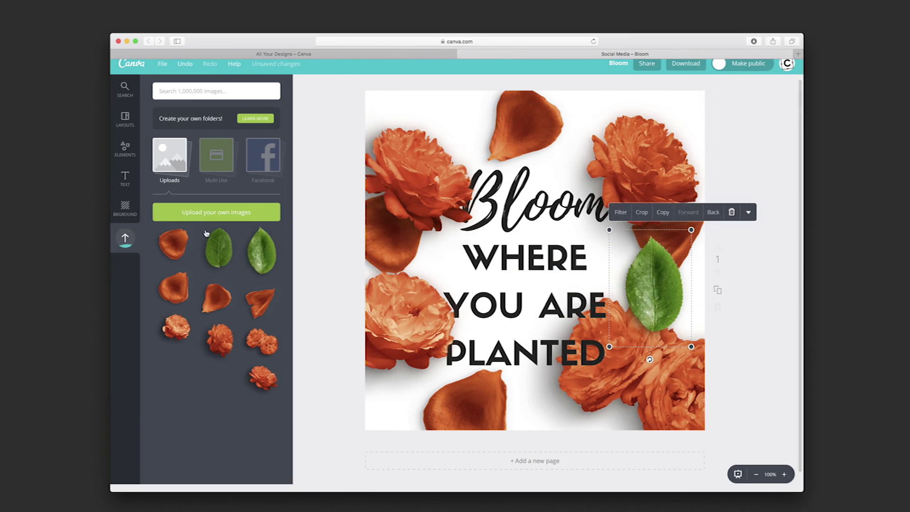
{"action": "left_click_drag", "start_coordinate": [216, 248], "coordinate": [472, 361]}
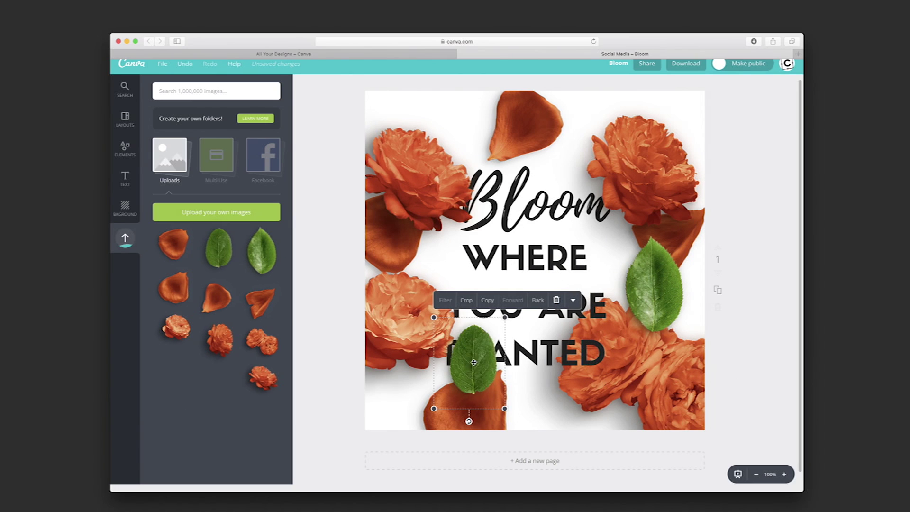
{"action": "left_click_drag", "start_coordinate": [492, 371], "coordinate": [545, 410]}
{"action": "left_click_drag", "start_coordinate": [521, 460], "coordinate": [552, 452]}
{"action": "left_click_drag", "start_coordinate": [664, 306], "coordinate": [570, 372]}
{"action": "left_click", "coordinate": [588, 306]}
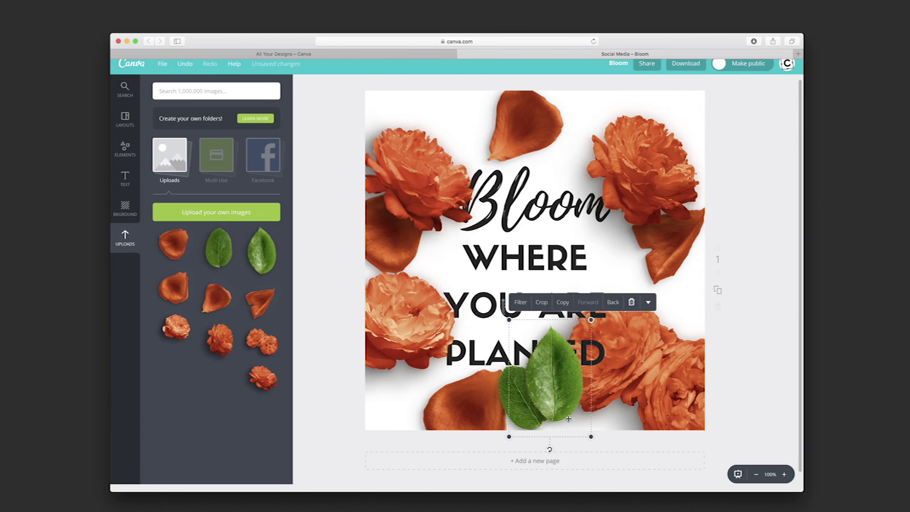
Step: Tilt the larger leaf slightly and group it with the smaller leaf
{"action": "mouse_move", "coordinate": [550, 450]}
{"action": "left_mouse_down"}
{"action": "mouse_move", "coordinate": [536, 450]}
{"action": "mouse_move", "coordinate": [544, 448]}
{"action": "left_mouse_up"}
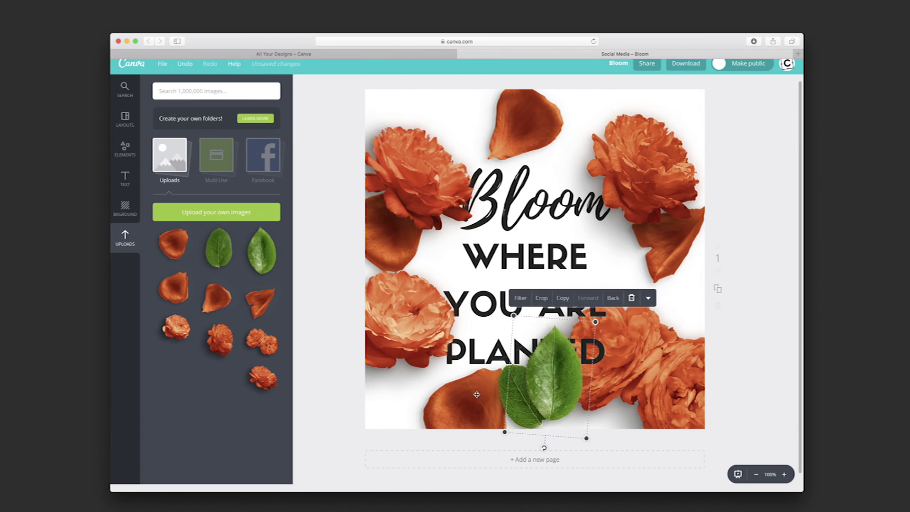
{"action": "left_click", "coordinate": [498, 381], "text": "shift"}
{"action": "key", "text": "super+g"}
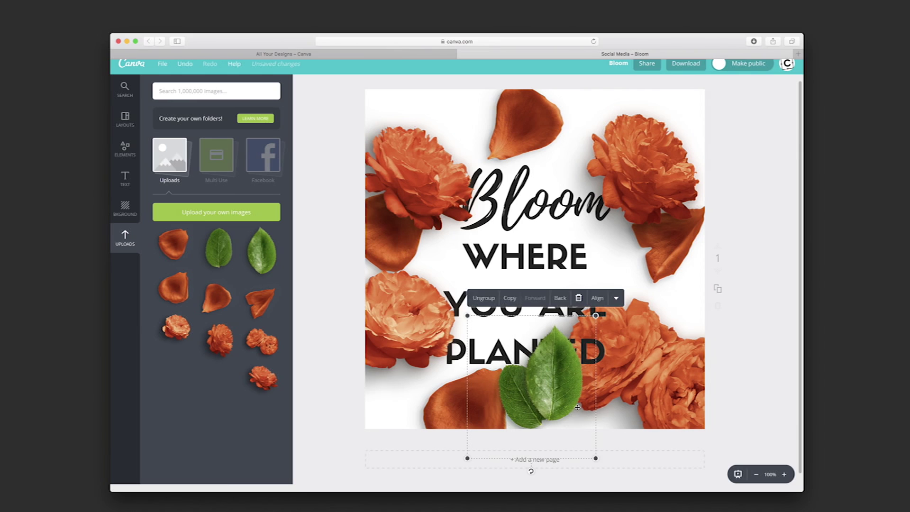
Step: Rotate the leaf group counterclockwise and move it up between the upper-left rose and the top petal
{"action": "left_click_drag", "start_coordinate": [531, 471], "coordinate": [568, 456]}
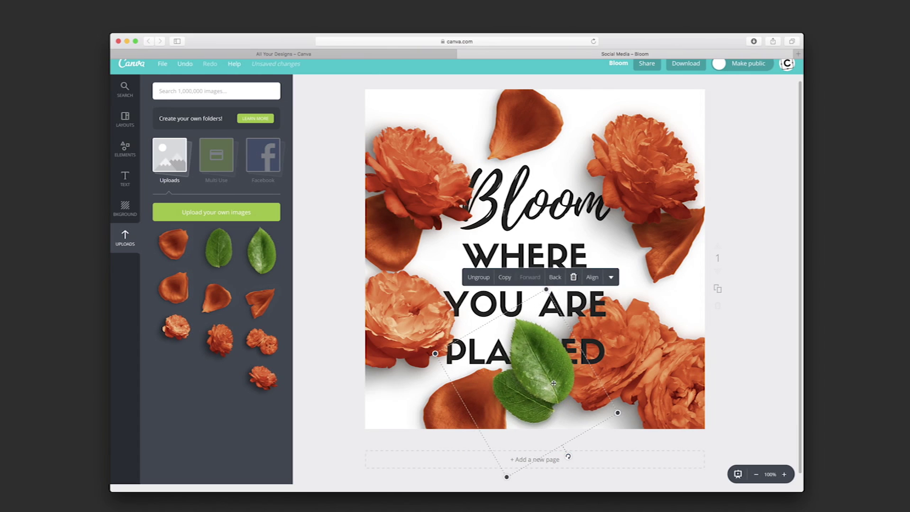
{"action": "left_click_drag", "start_coordinate": [554, 384], "coordinate": [475, 147]}
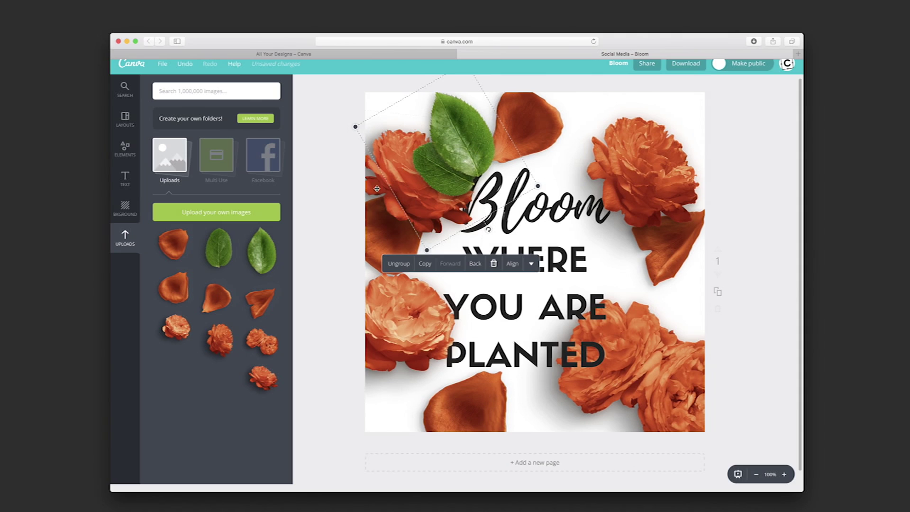
Step: Send the leaf group behind the upper-left rose and fine-tune the positions of the leaves and the rose
{"action": "left_click_drag", "start_coordinate": [370, 187], "coordinate": [367, 198]}
{"action": "left_click_drag", "start_coordinate": [469, 134], "coordinate": [469, 133]}
{"action": "left_click", "coordinate": [476, 260]}
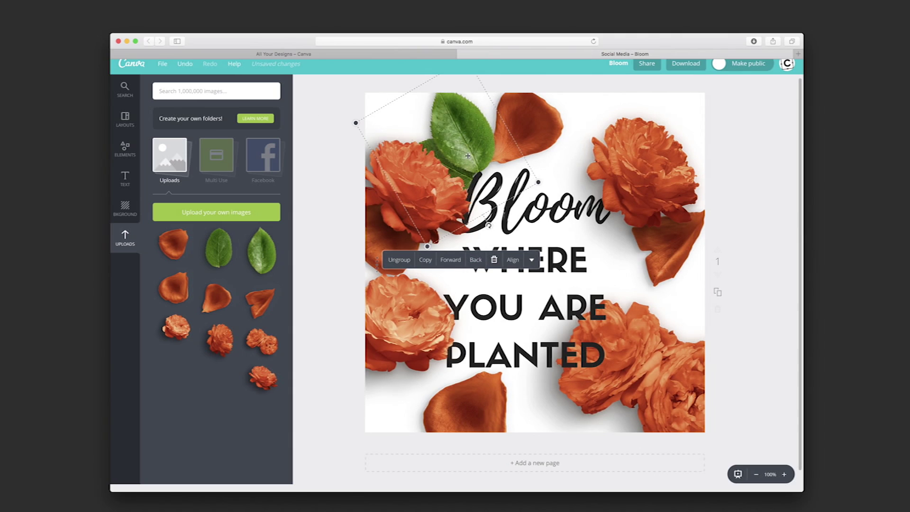
{"action": "left_click_drag", "start_coordinate": [470, 145], "coordinate": [470, 140]}
{"action": "left_click_drag", "start_coordinate": [456, 110], "coordinate": [452, 106]}
{"action": "left_click_drag", "start_coordinate": [390, 200], "coordinate": [391, 215]}
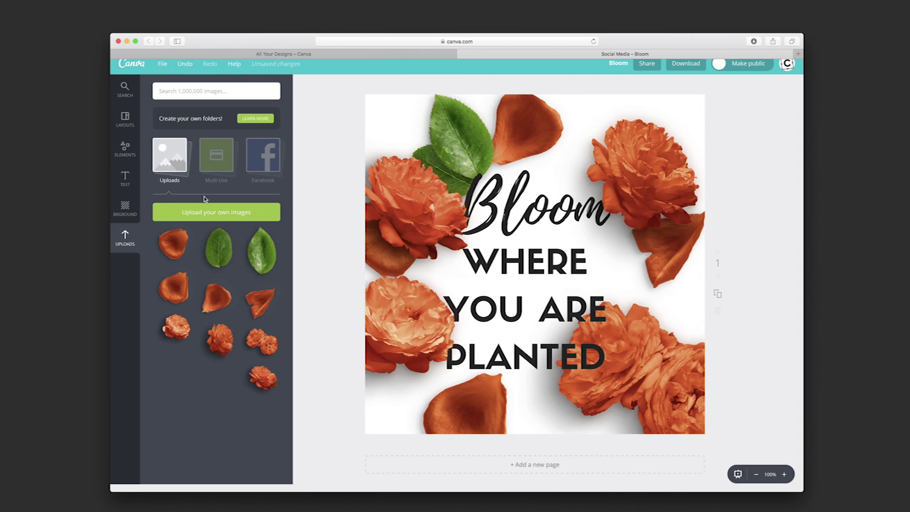
Step: Give the page background a custom solid color, tuning hue and brightness to a slightly darkened mint green
{"action": "left_click", "coordinate": [127, 206]}
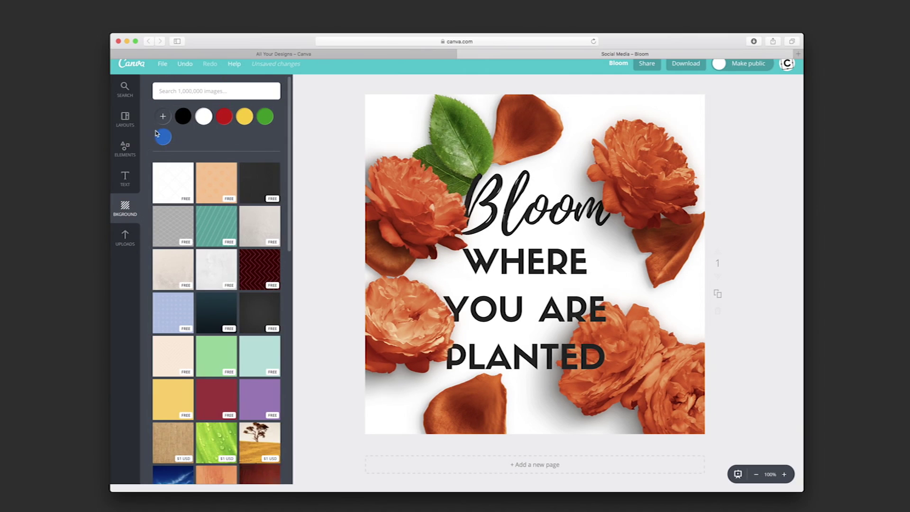
{"action": "left_click", "coordinate": [163, 118]}
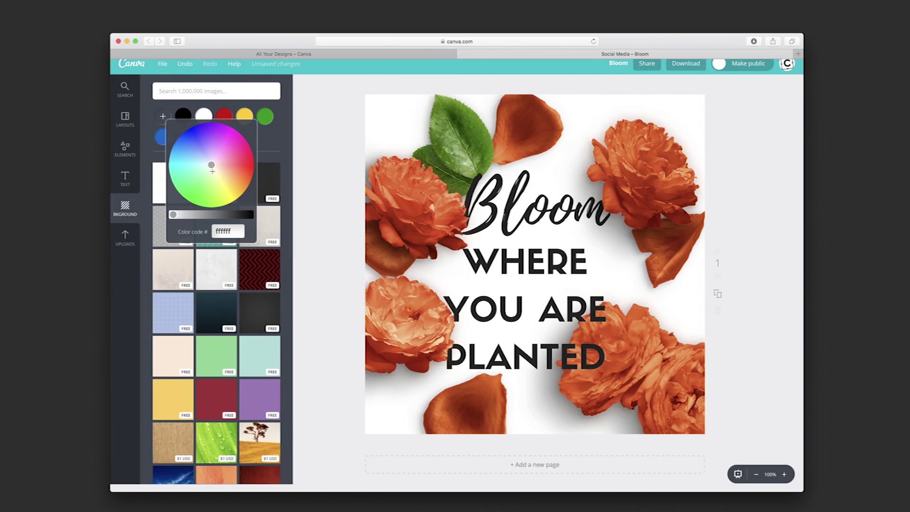
{"action": "left_click_drag", "start_coordinate": [209, 166], "coordinate": [198, 165]}
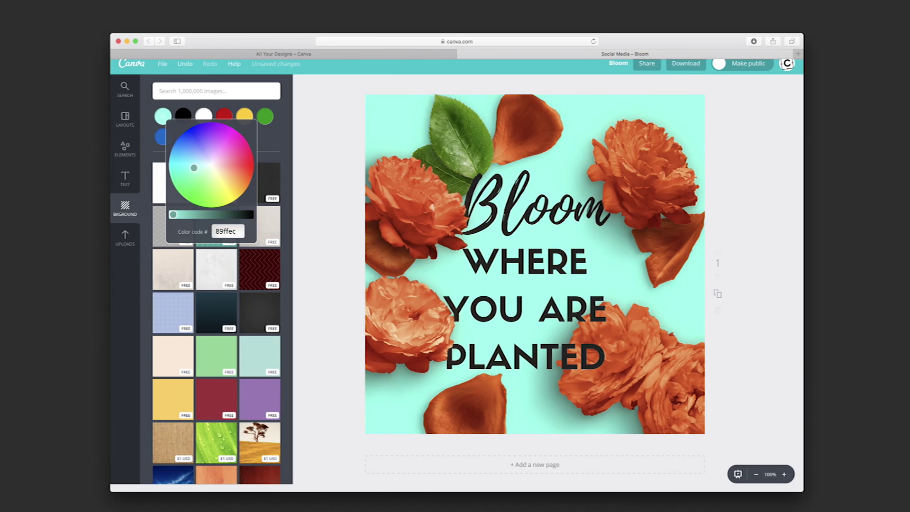
{"action": "left_click_drag", "start_coordinate": [174, 216], "coordinate": [178, 215]}
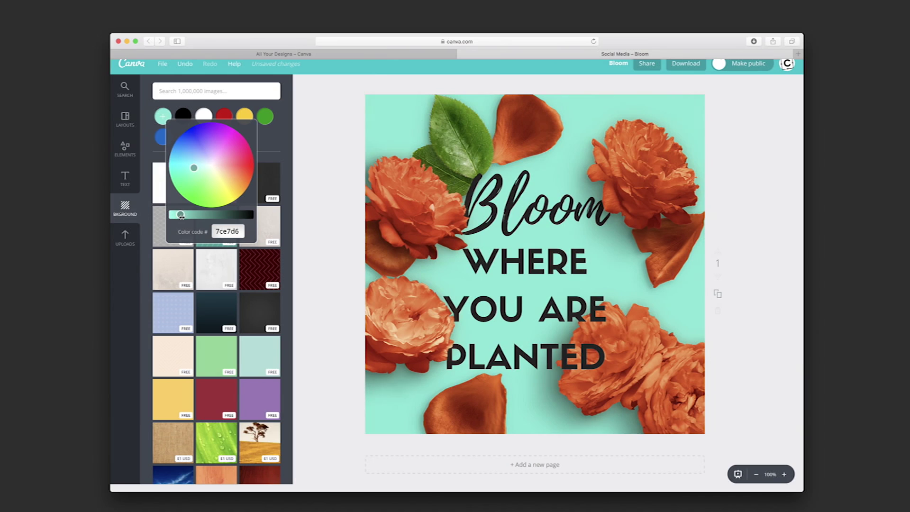
{"action": "left_click_drag", "start_coordinate": [180, 216], "coordinate": [182, 215]}
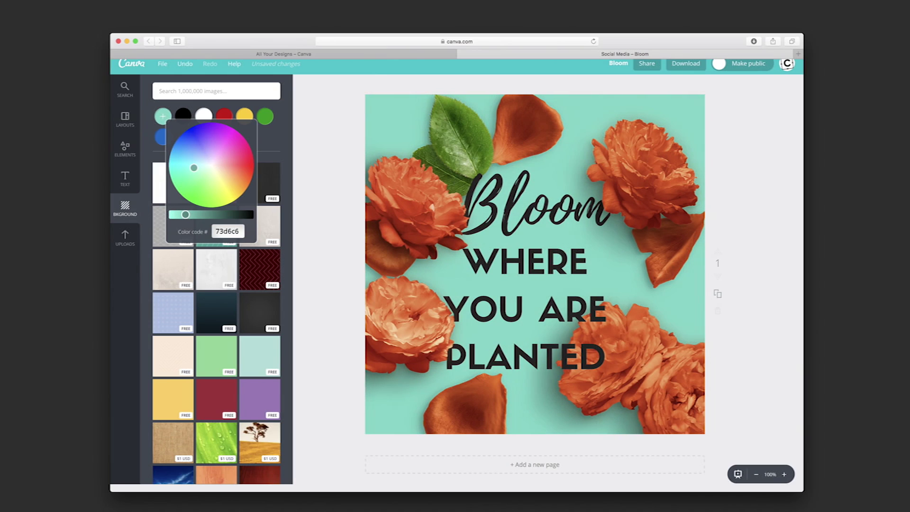
{"action": "left_click_drag", "start_coordinate": [194, 167], "coordinate": [193, 167]}
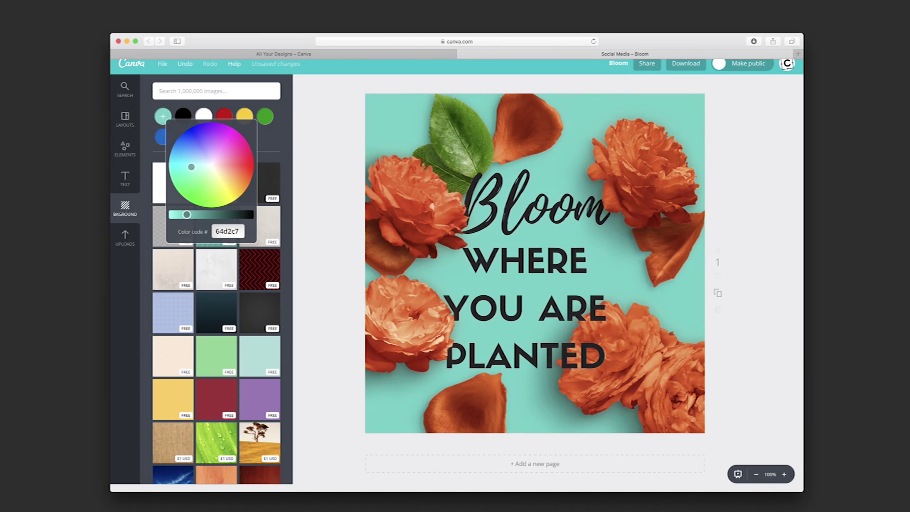
{"action": "left_click", "coordinate": [191, 169]}
Step: Ungroup the quote text so "Bloom" and "WHERE YOU ARE PLANTED" are separate text elements
{"action": "left_click", "coordinate": [519, 227]}
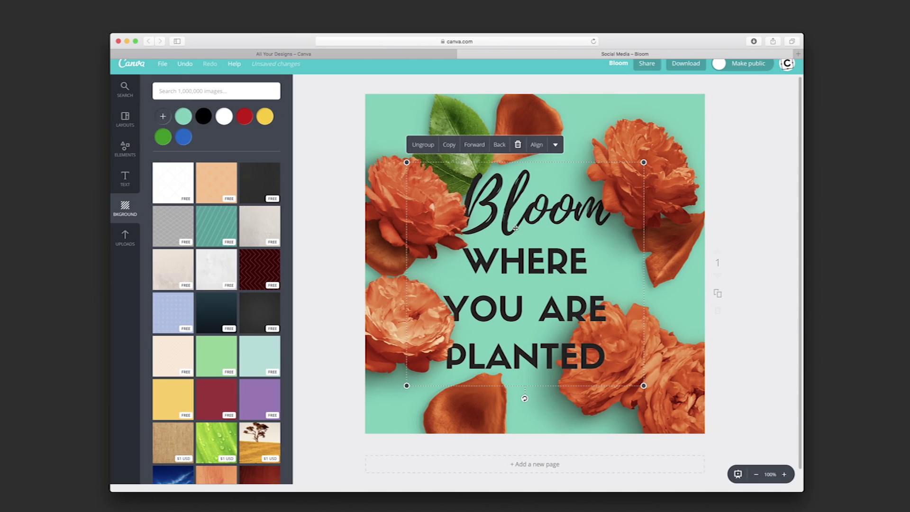
{"action": "left_click", "coordinate": [555, 148]}
{"action": "left_click", "coordinate": [555, 148]}
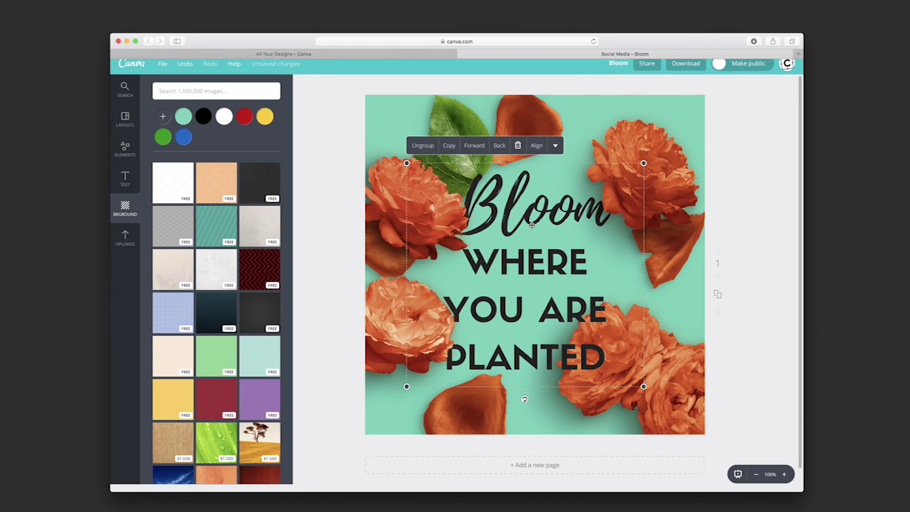
{"action": "left_click", "coordinate": [422, 147]}
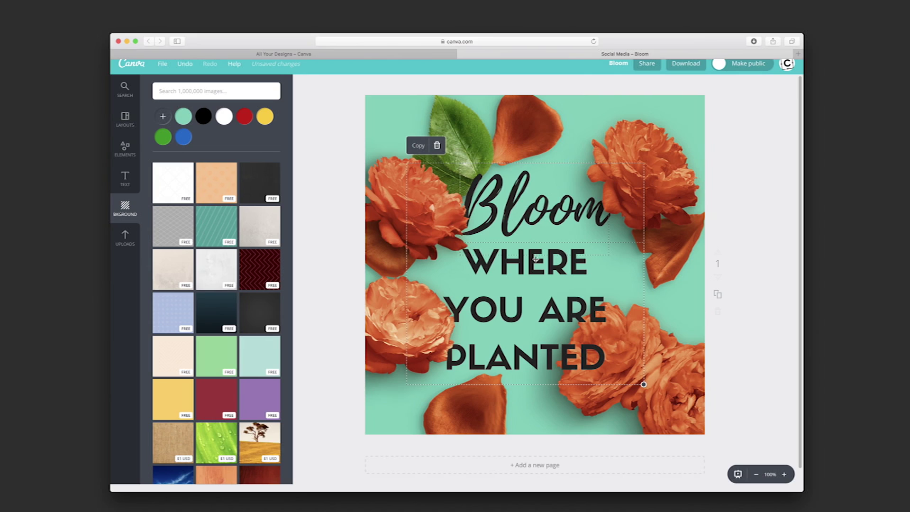
{"action": "left_click", "coordinate": [738, 314]}
Step: Recolor both the "Bloom" script text and the "WHERE YOU ARE PLANTED" text white
{"action": "left_click", "coordinate": [546, 203]}
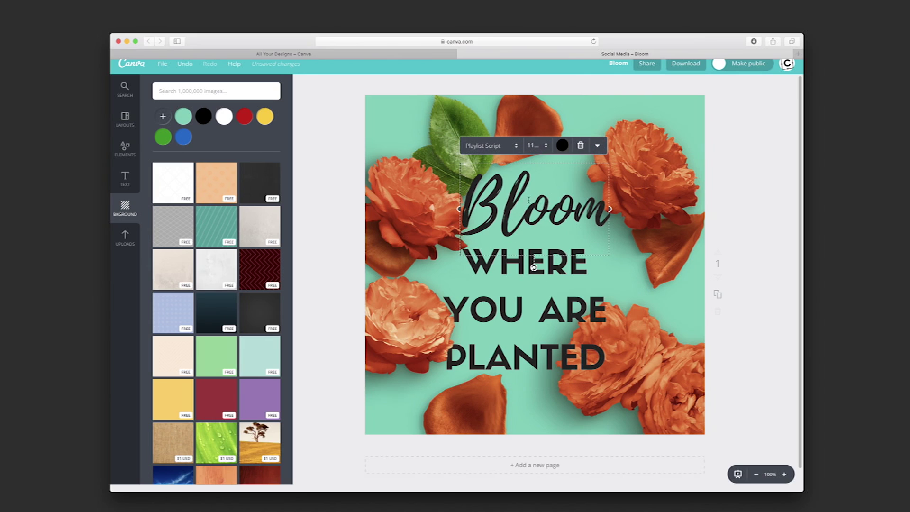
{"action": "left_click", "coordinate": [568, 148]}
{"action": "left_click", "coordinate": [592, 100]}
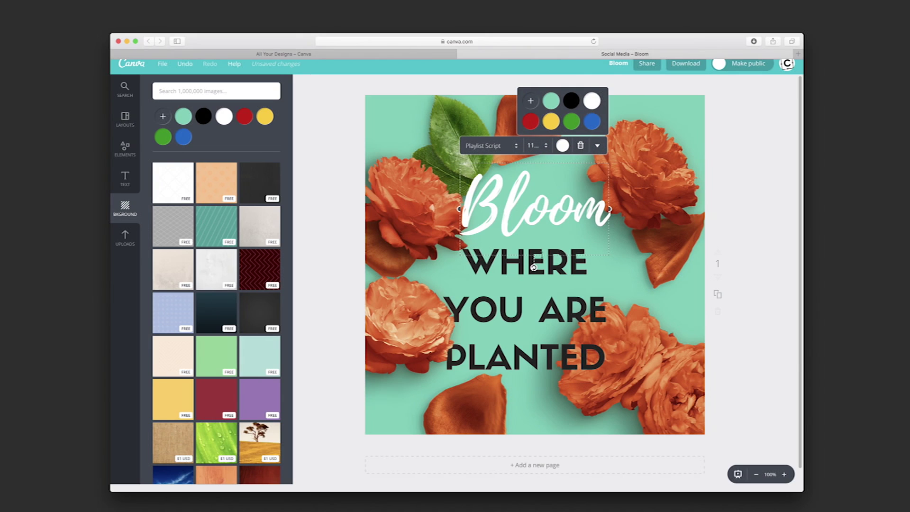
{"action": "left_click", "coordinate": [514, 267]}
{"action": "left_click", "coordinate": [509, 225]}
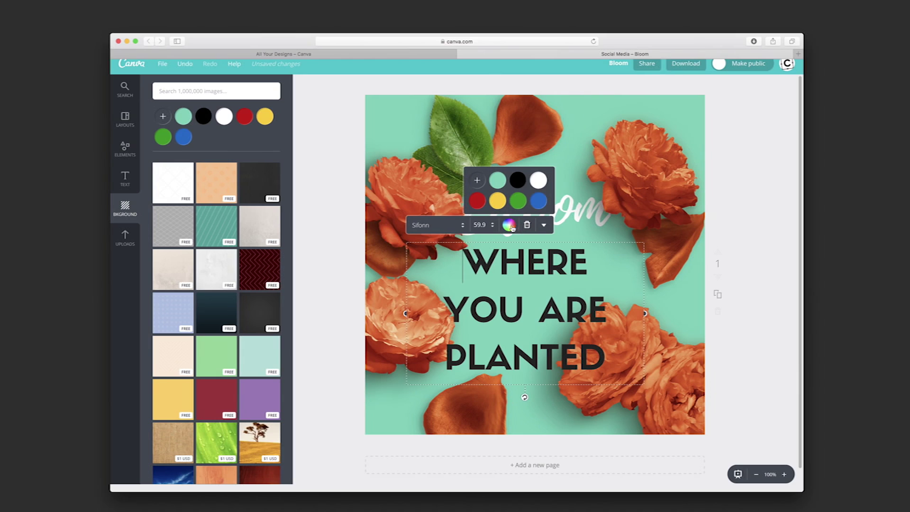
{"action": "left_click", "coordinate": [544, 180]}
{"action": "left_click", "coordinate": [762, 266]}
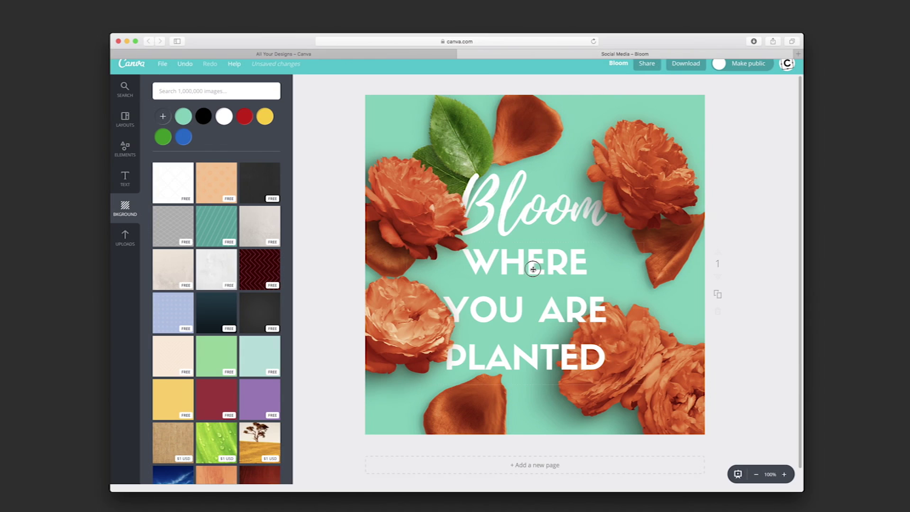
Step: Nudge "Bloom" left and the lower text down and right, then shift both left-side roses down and the upper-right rose left
{"action": "left_click_drag", "start_coordinate": [532, 269], "coordinate": [537, 272]}
{"action": "left_click_drag", "start_coordinate": [540, 218], "coordinate": [534, 217]}
{"action": "left_click_drag", "start_coordinate": [416, 229], "coordinate": [413, 250]}
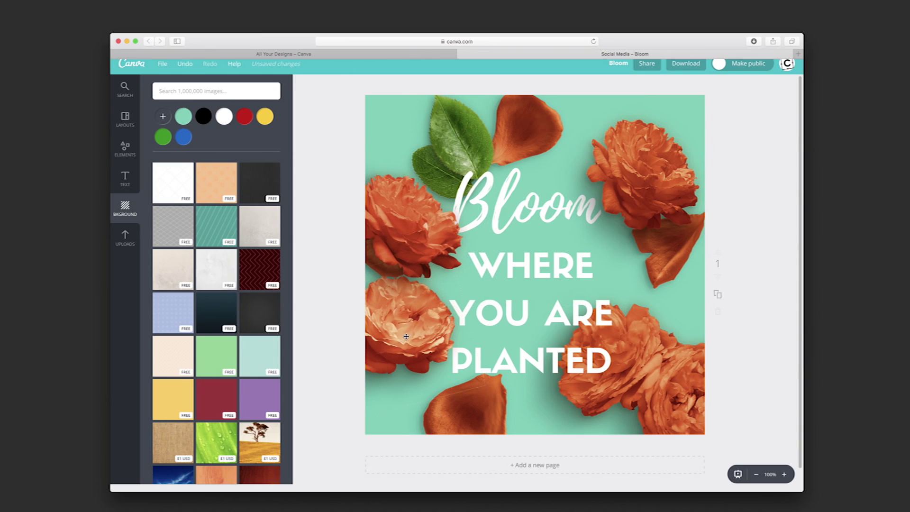
{"action": "left_click_drag", "start_coordinate": [406, 337], "coordinate": [410, 340]}
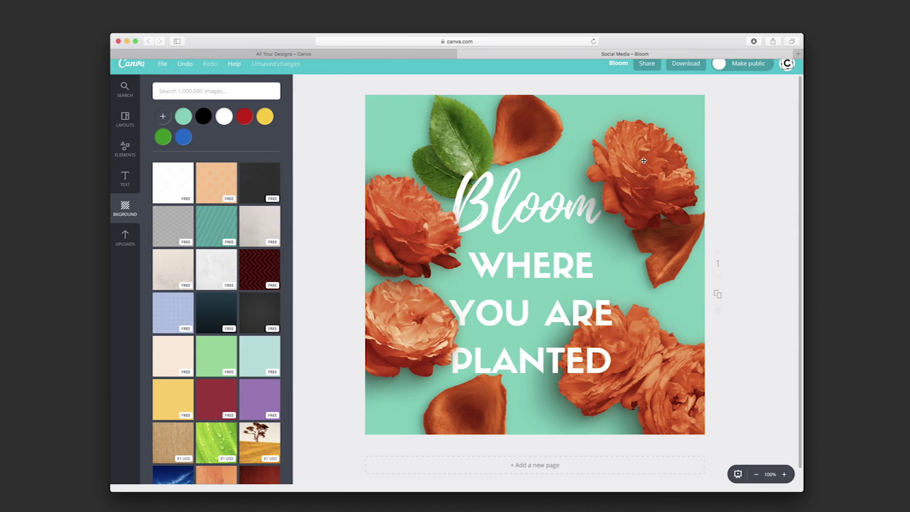
{"action": "left_click_drag", "start_coordinate": [644, 161], "coordinate": [636, 159]}
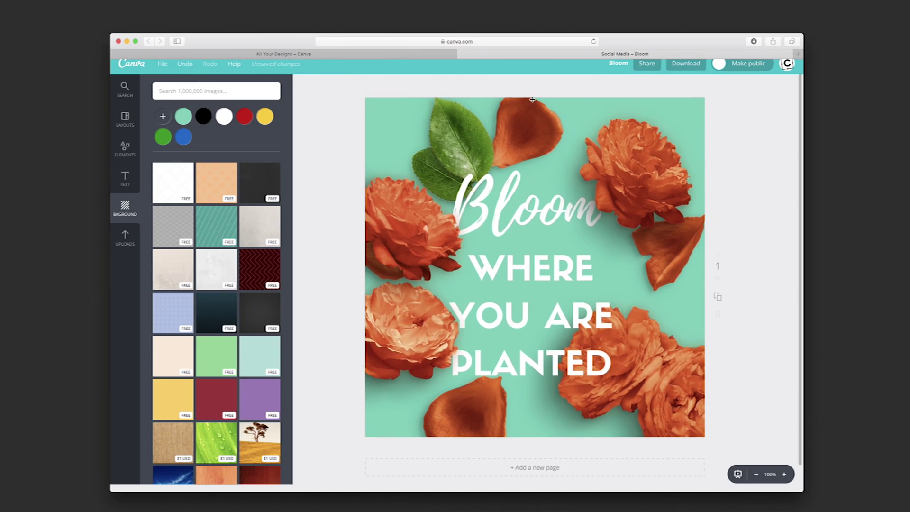
Step: Check the sharing options, then download the design as a web-quality JPG and view Bloom.jpg in Preview
{"action": "left_click", "coordinate": [650, 68]}
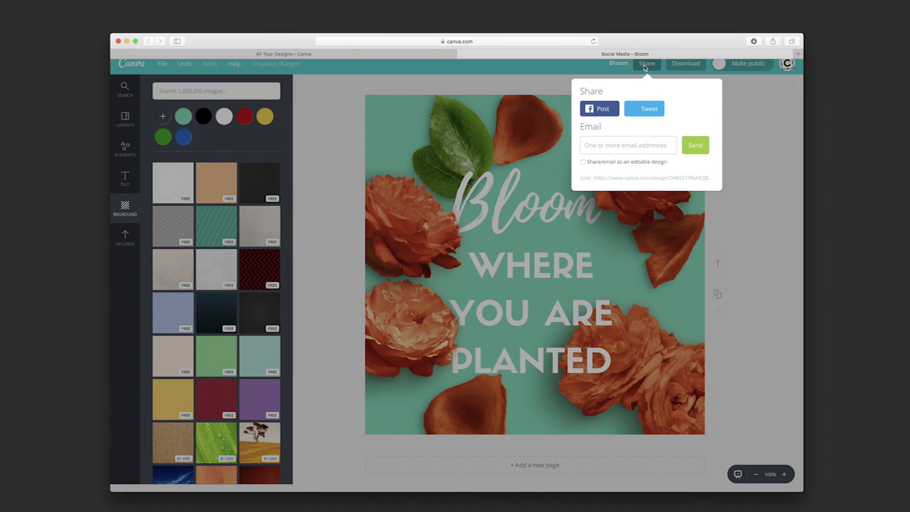
{"action": "left_click", "coordinate": [689, 69]}
{"action": "left_click", "coordinate": [684, 69]}
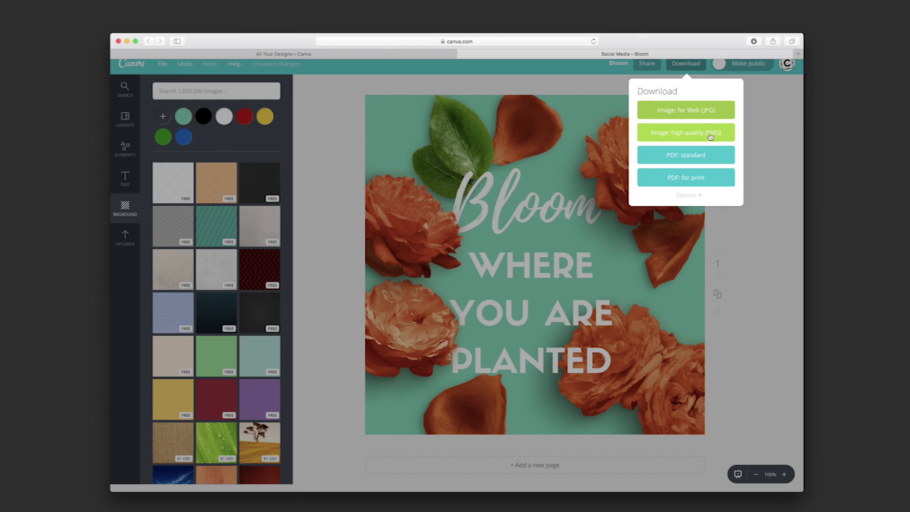
{"action": "left_click", "coordinate": [689, 116]}
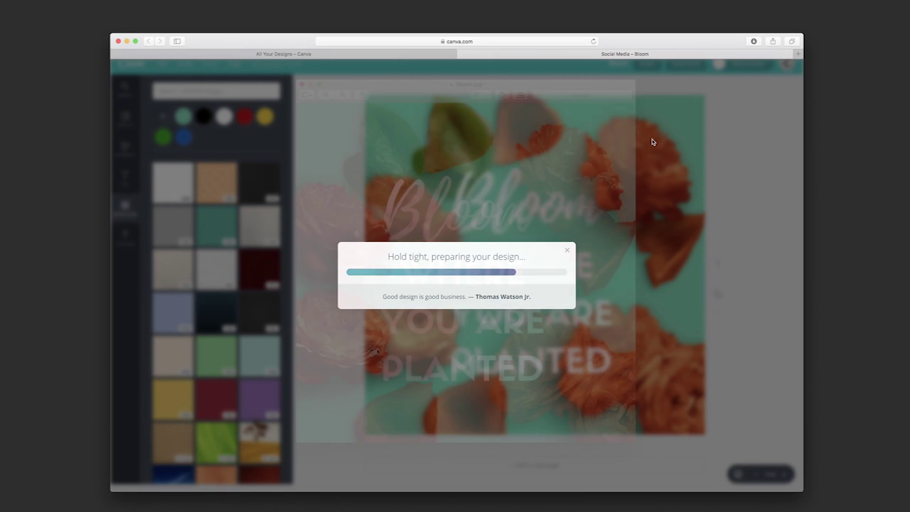
{"action": "left_click", "coordinate": [425, 96]}
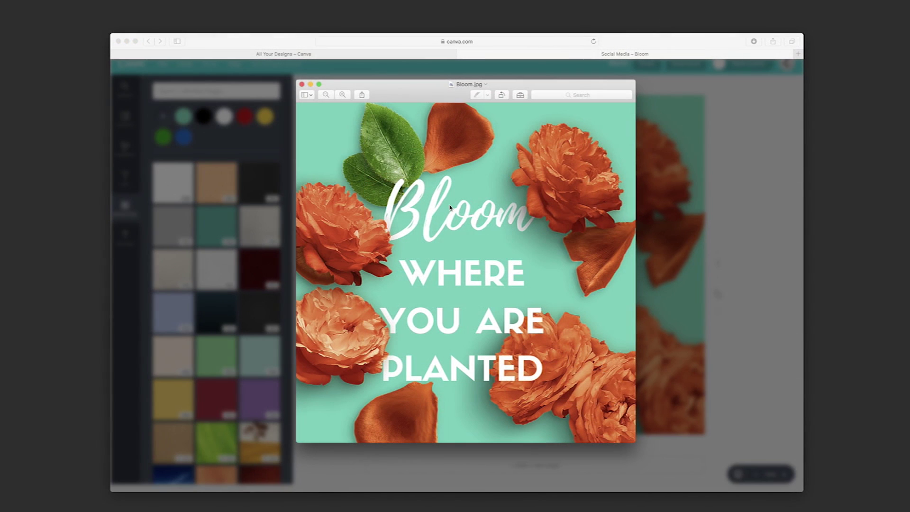